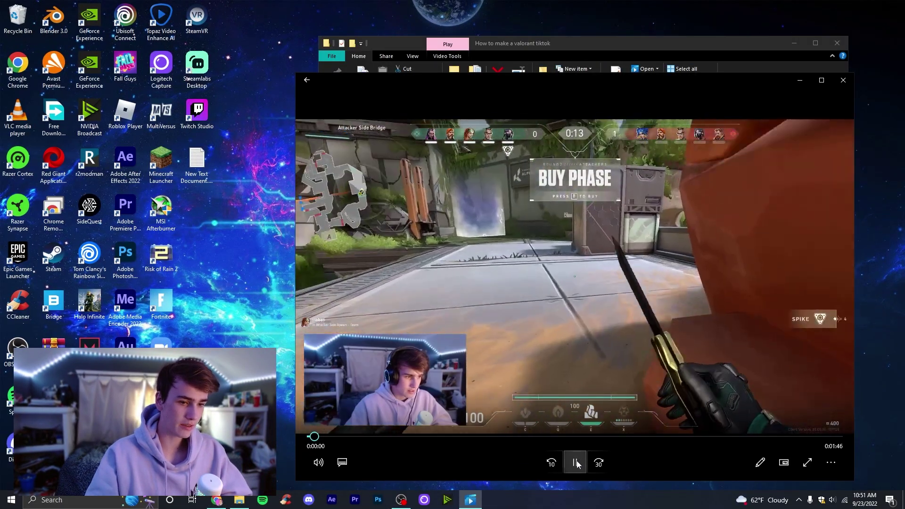
- Preview the raw Valorant clip at several points and in full screen, and close the player
click(574, 463)
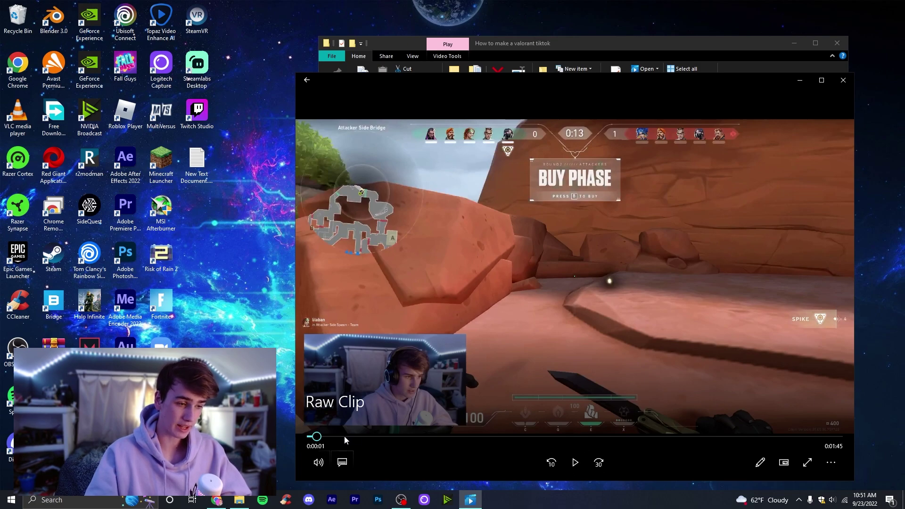
drag(344, 437, 423, 440)
click(508, 436)
click(808, 462)
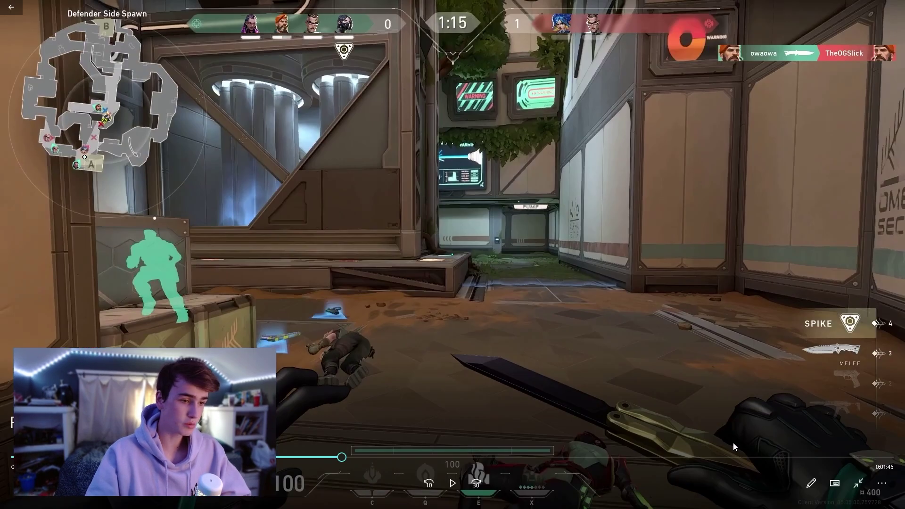
click(859, 483)
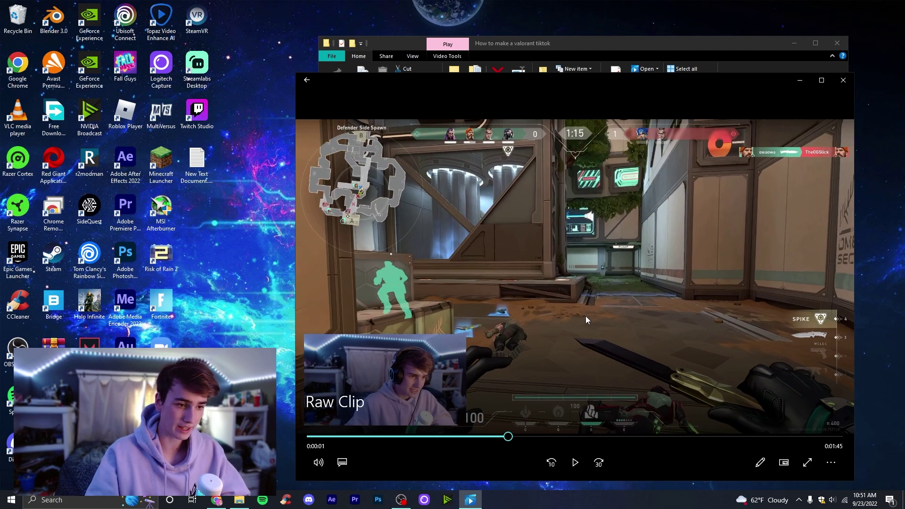
click(843, 81)
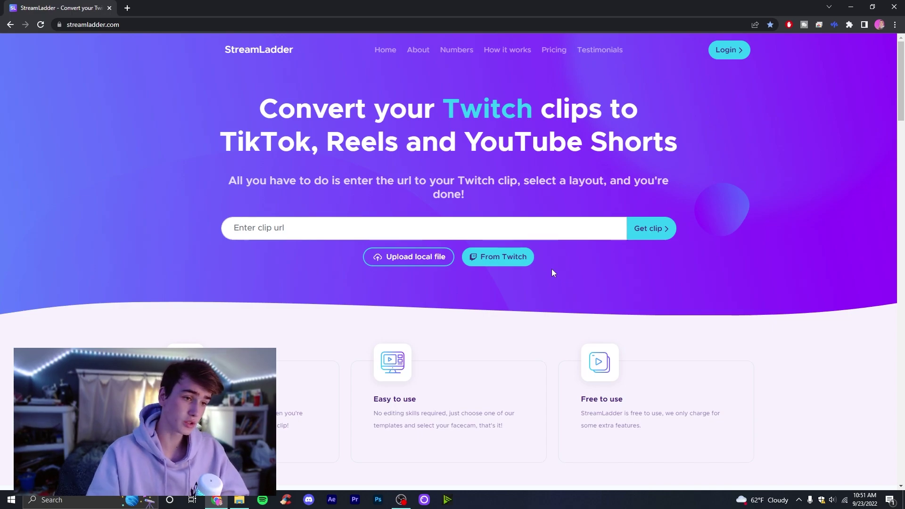
- Upload the local file Raw Clip.mp4 to StreamLadder and choose the free Split layout for it
click(407, 259)
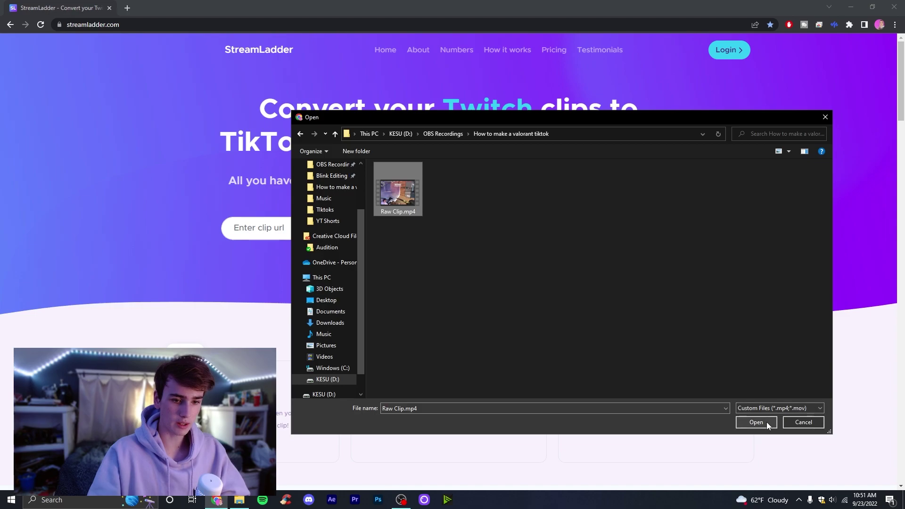
click(766, 423)
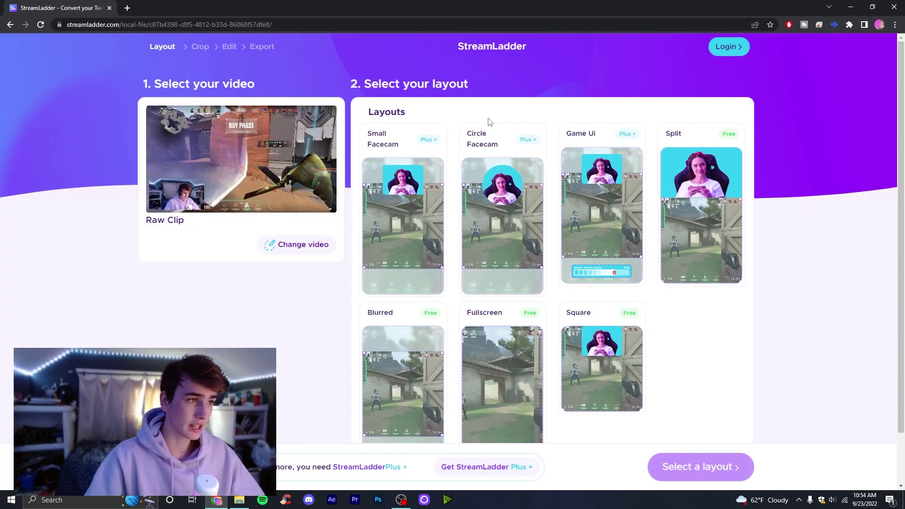
scroll(527, 174, down, 1)
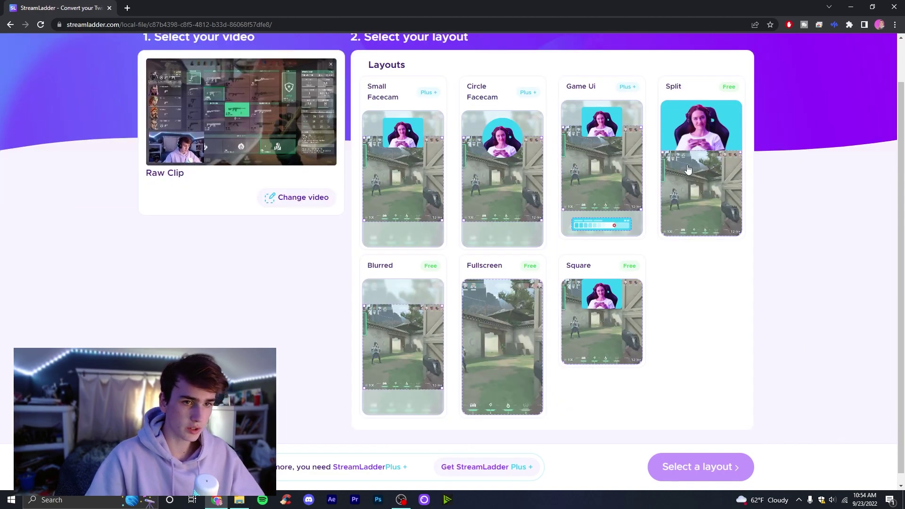
click(722, 157)
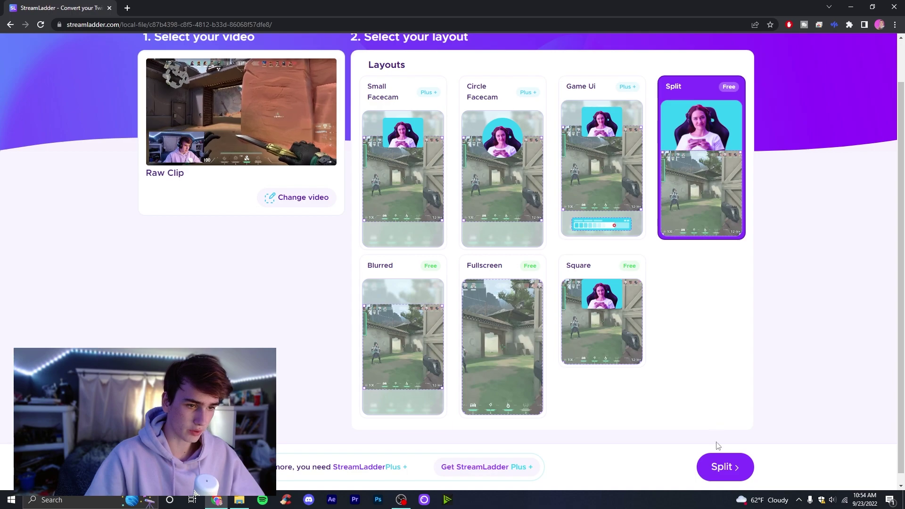
click(724, 467)
- Fit the 16:9 facecam area around the webcam picture and adjust the gamefeed area over the centre of the gameplay
drag(231, 296, 246, 318)
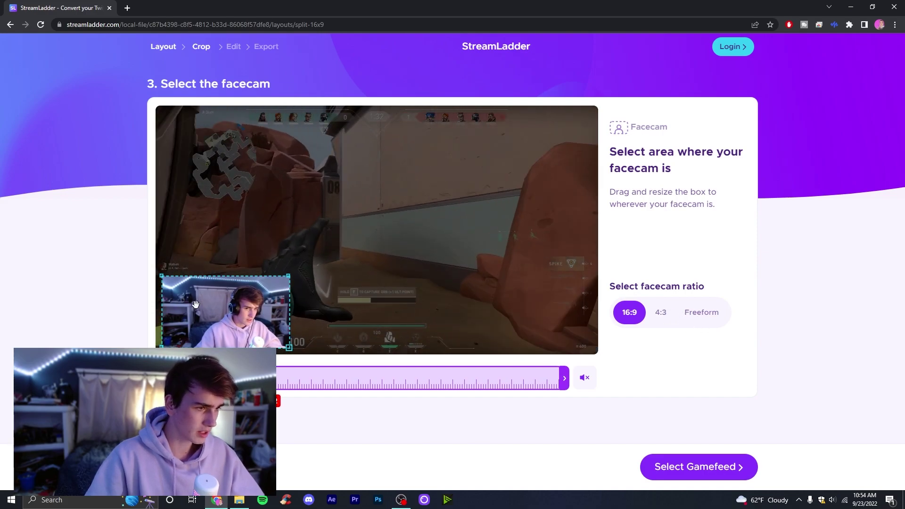
click(721, 467)
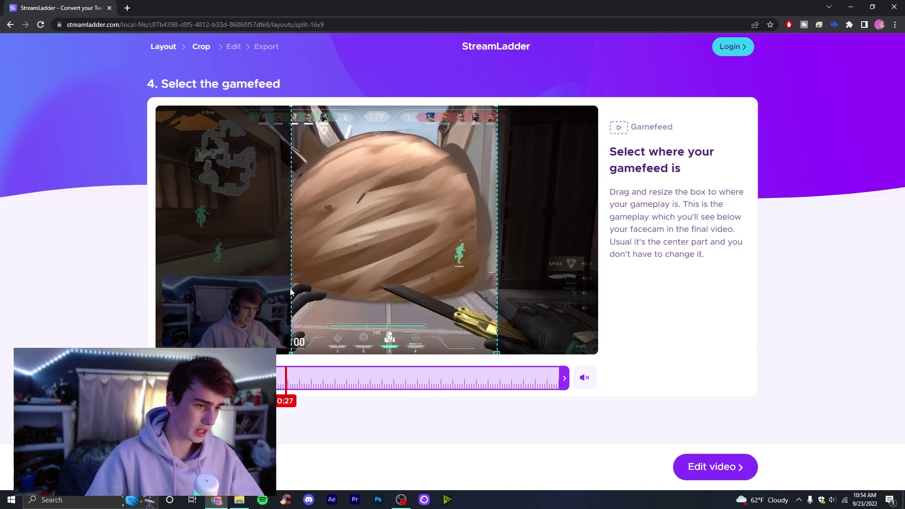
drag(294, 289, 295, 311)
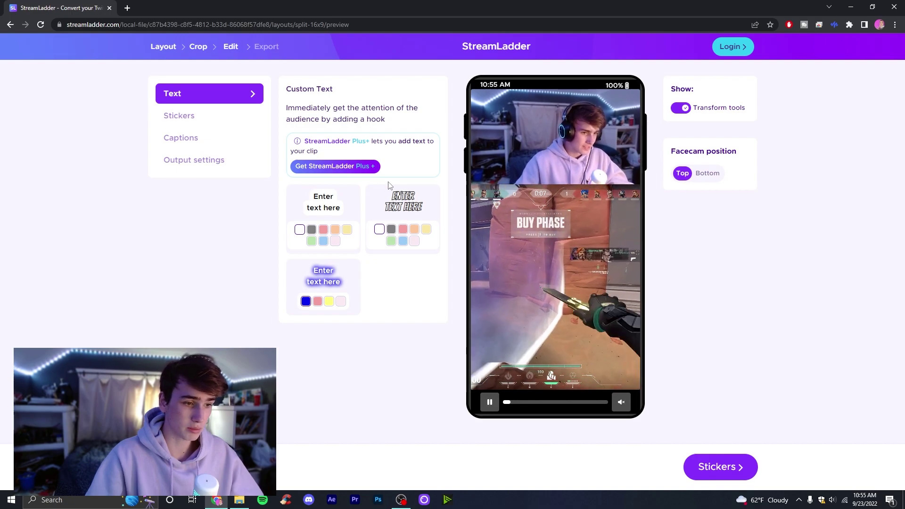
- Review the sticker, caption and output options and render the clip at 720p / 60fps
click(217, 118)
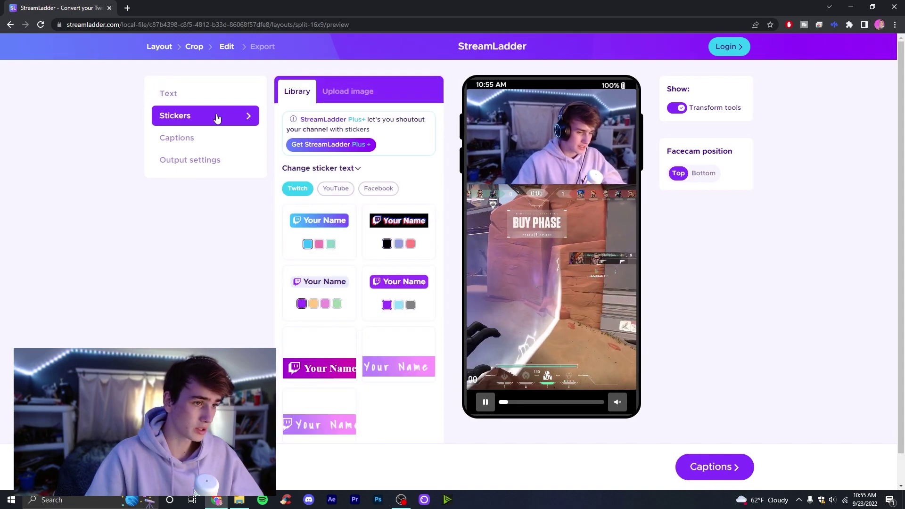
click(213, 140)
click(216, 159)
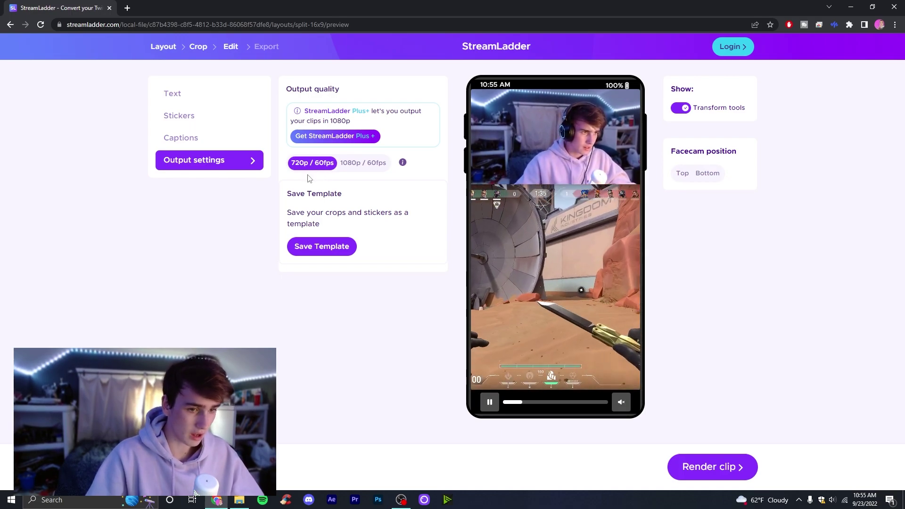
click(724, 465)
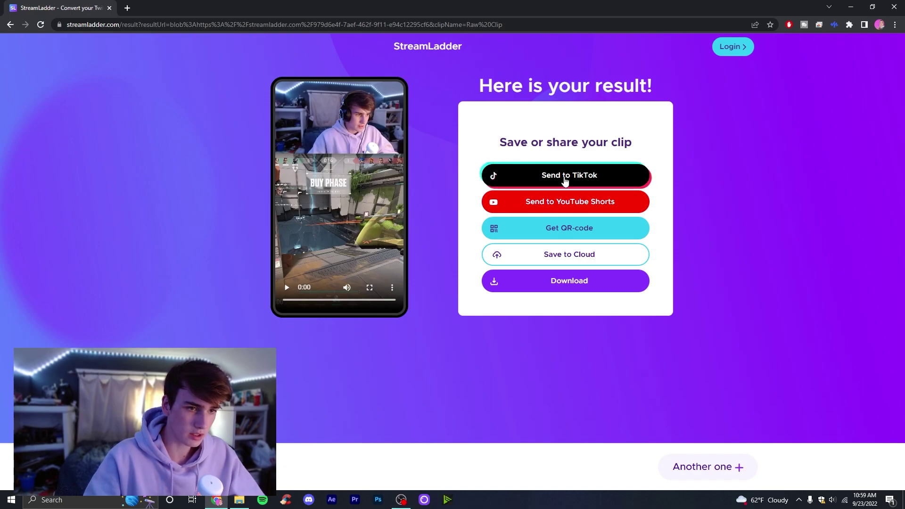
- Download the rendered vertical clip and play the saved file streamladder-Raw Clip.mp4 to check it
click(578, 286)
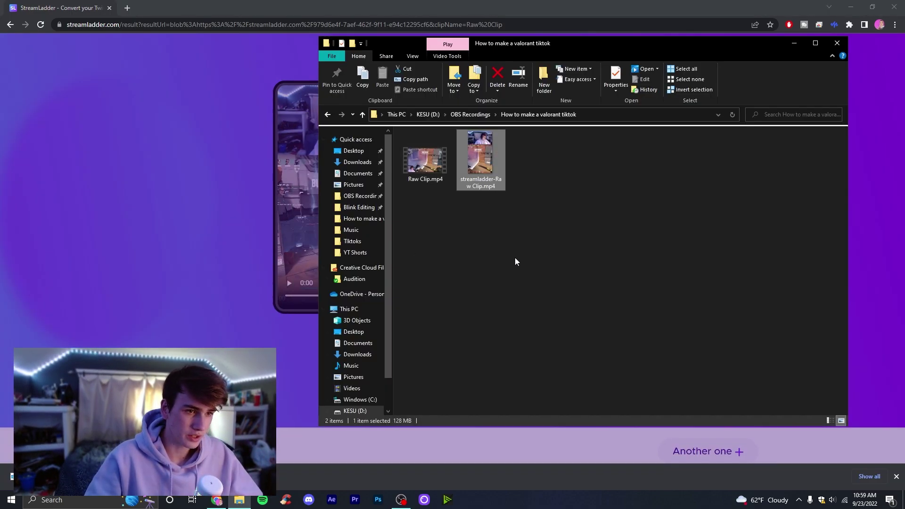
double_click(496, 169)
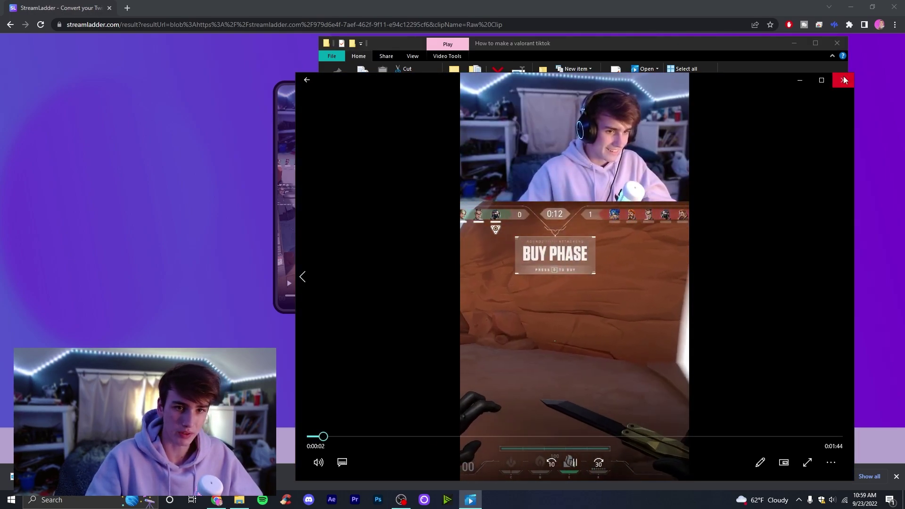
click(844, 80)
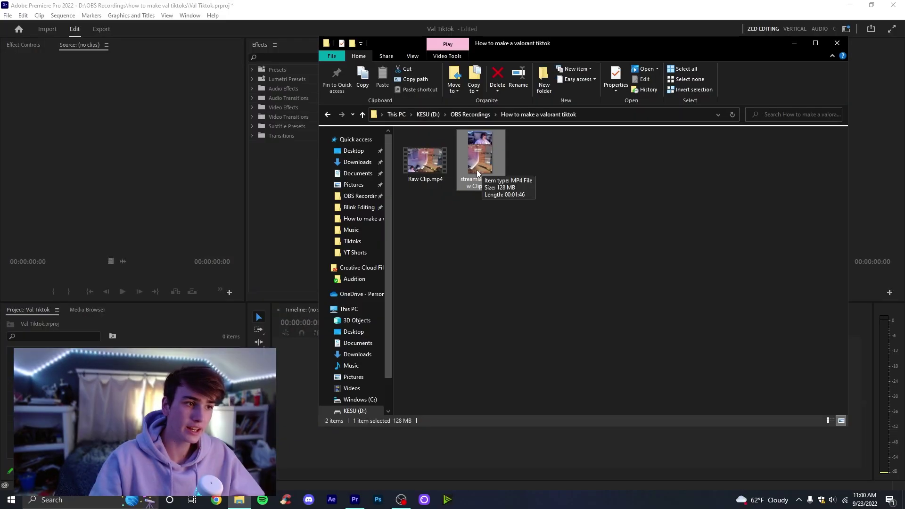
- Import streamladder-Raw Clip.mp4 into the Premiere Pro project, create a sequence from it and use the Vertical workspace
drag(480, 163, 123, 401)
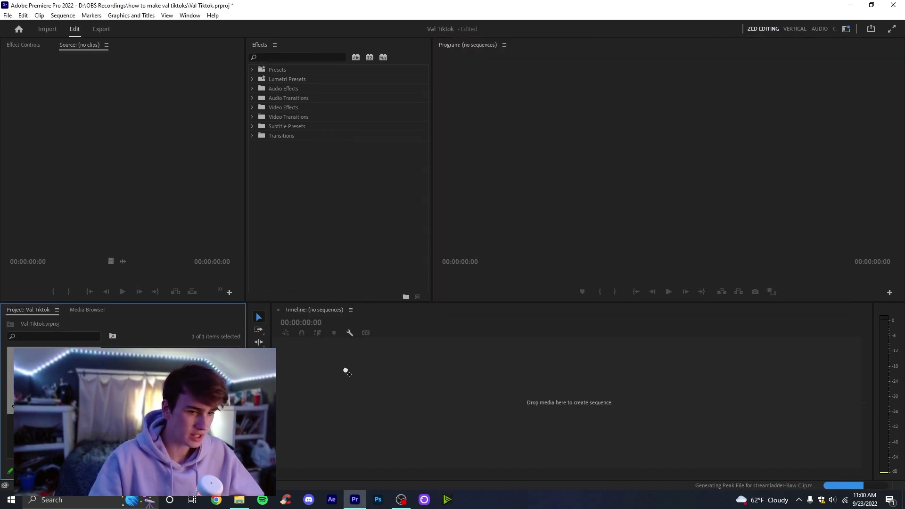
drag(399, 372, 398, 371)
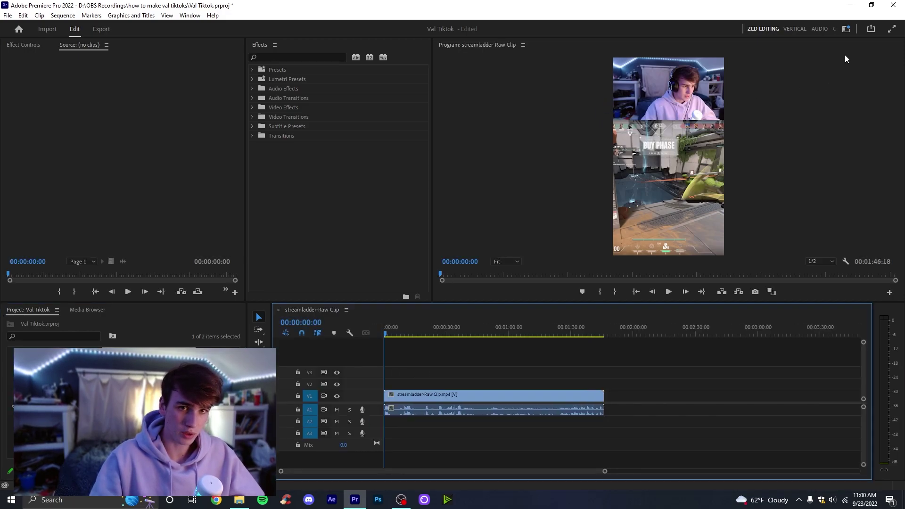
click(847, 29)
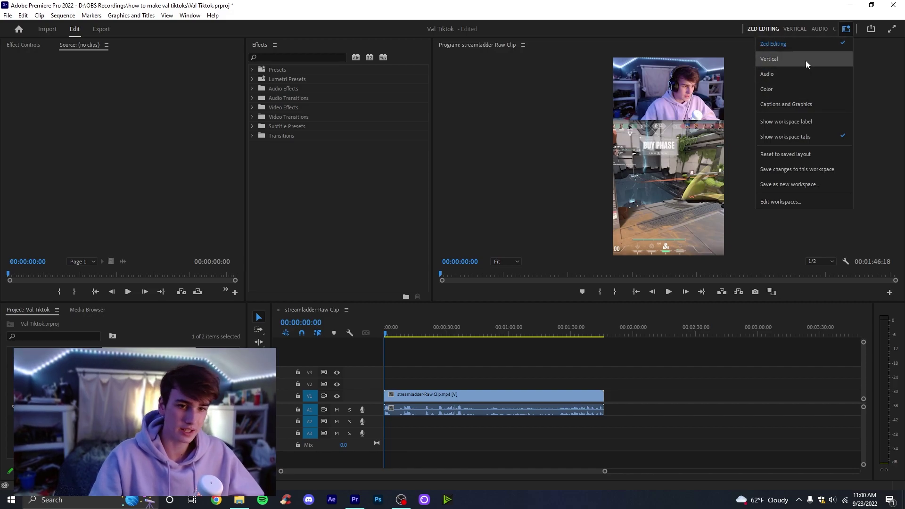
click(782, 59)
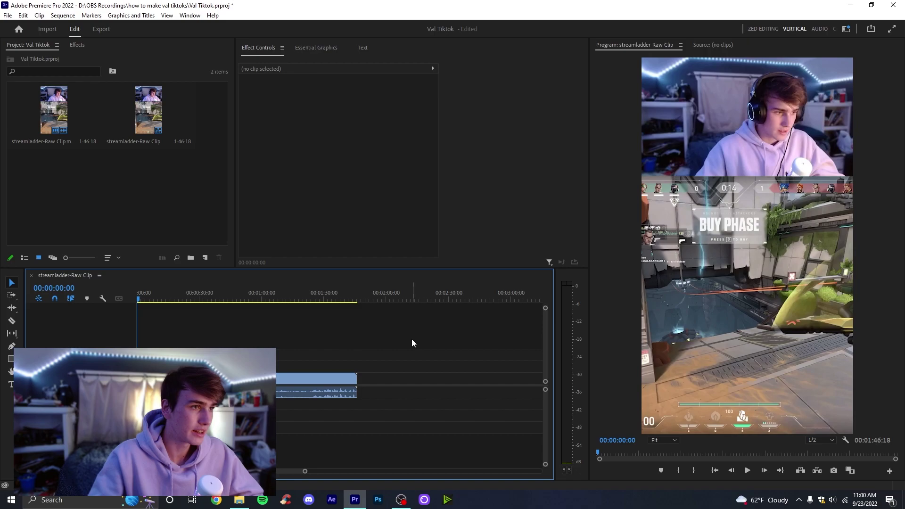
- Set the sequence's frame size to 1080 horizontal by 1920 vertical and accept deleting its preview files
click(325, 378)
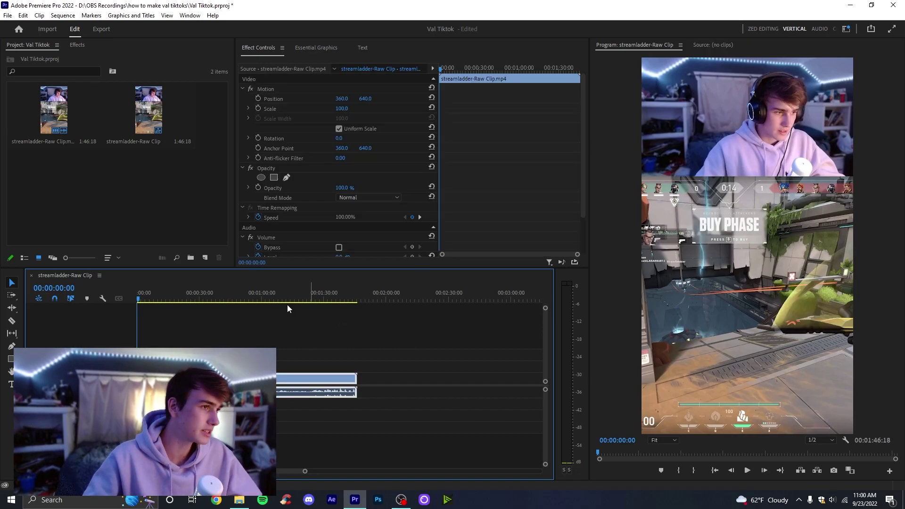
click(91, 15)
click(66, 25)
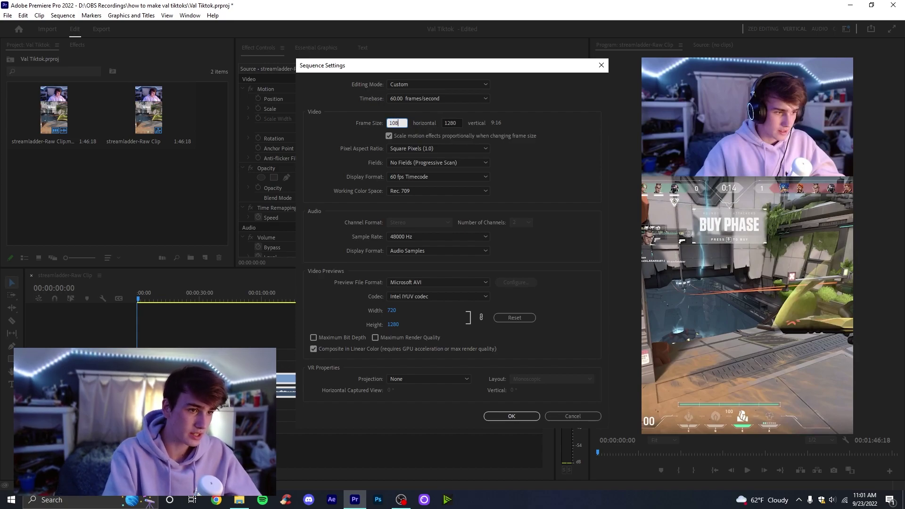
click(521, 415)
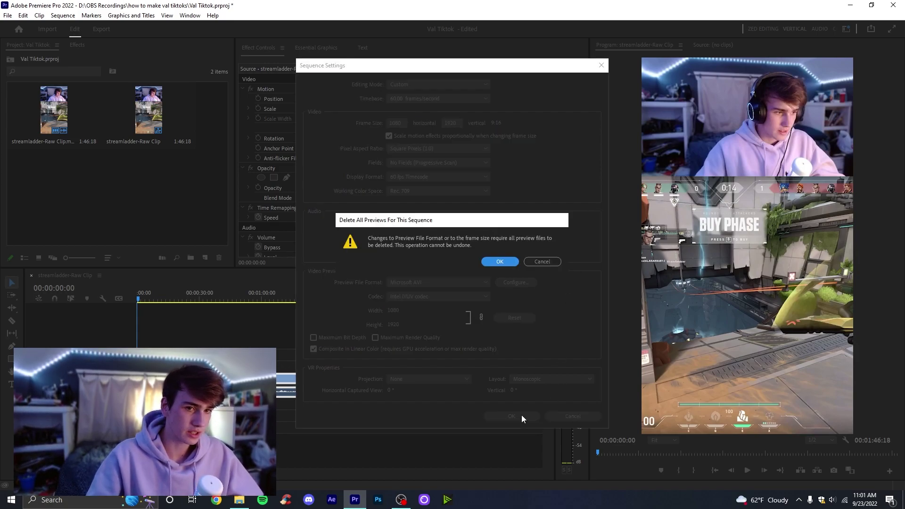
click(499, 262)
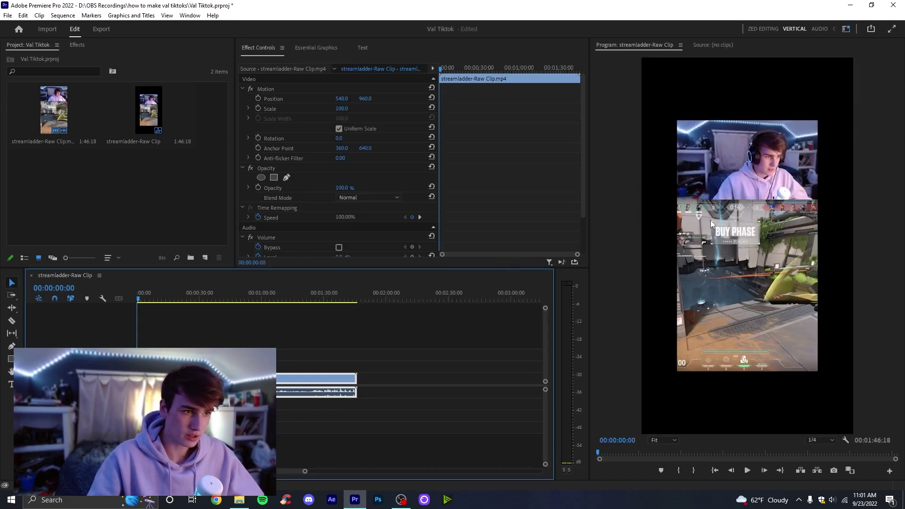
- Set the clip's scale to 150 so it fills the vertical frame
click(344, 109)
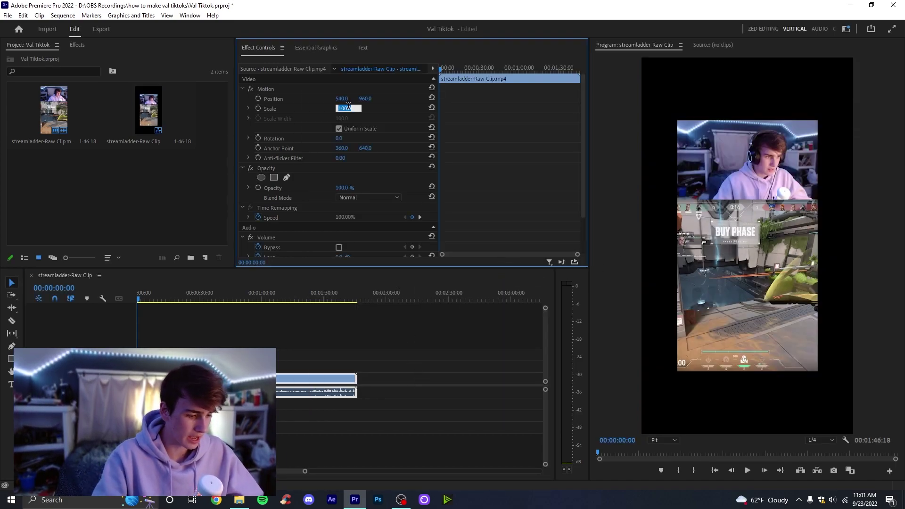
text(150)
key(Return)
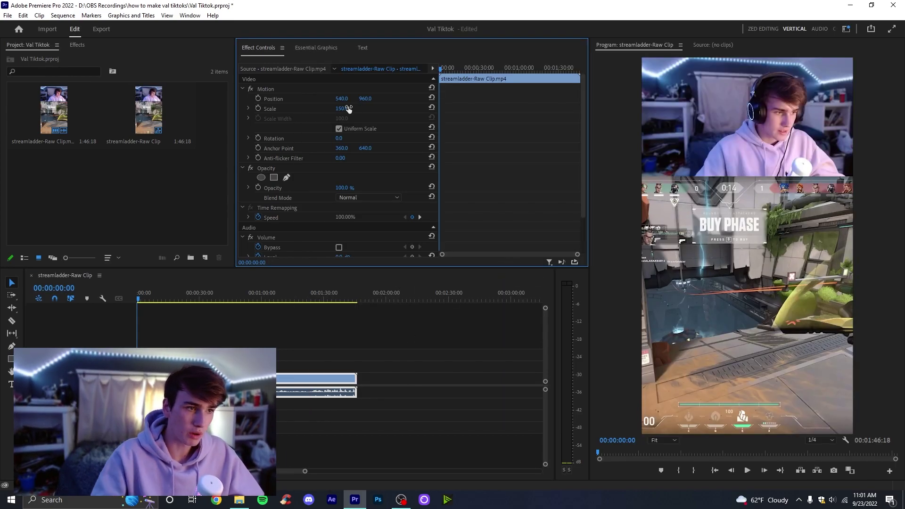
- Apply the Sharpen video effect to the clip and set its sharpen amount to 10
click(76, 45)
click(70, 58)
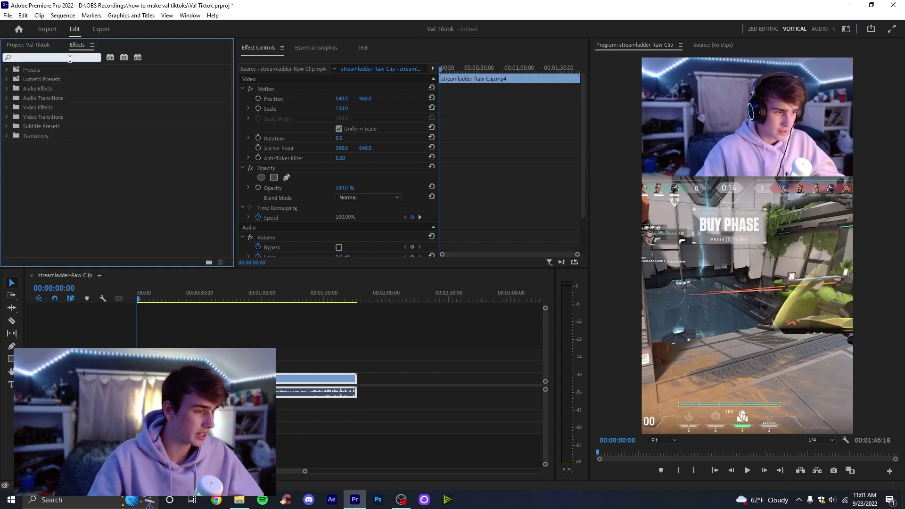
text(sharp)
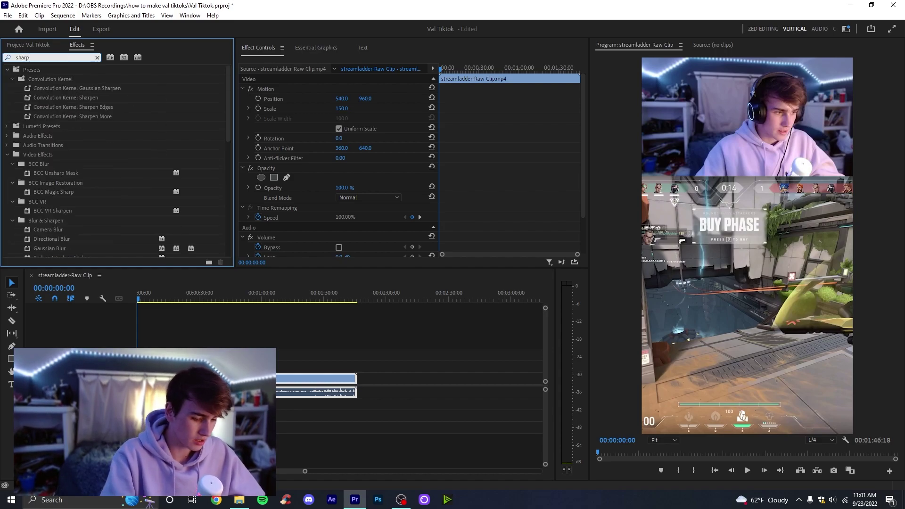
text(en)
click(47, 230)
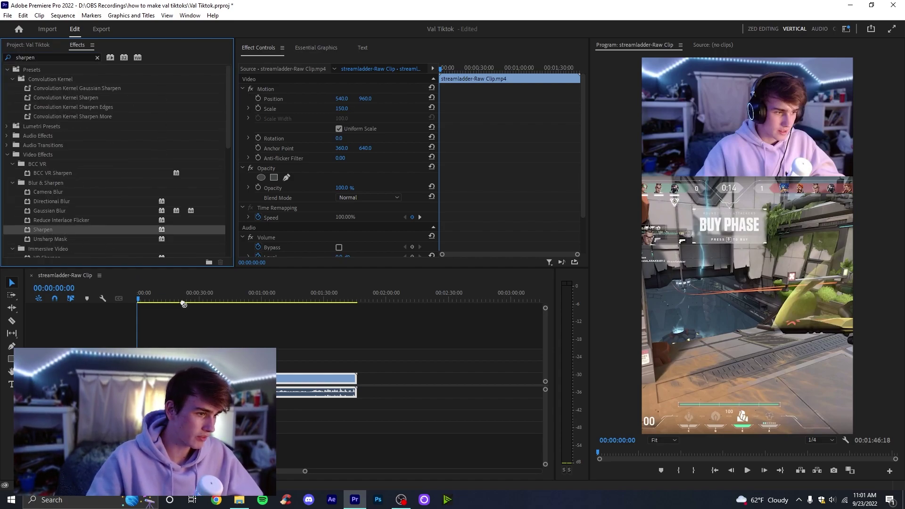
click(338, 248)
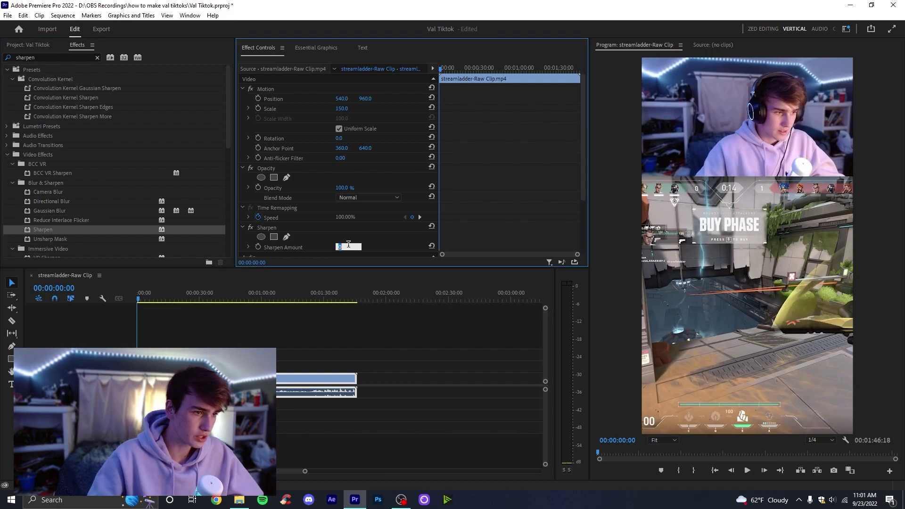
text(10)
key(Return)
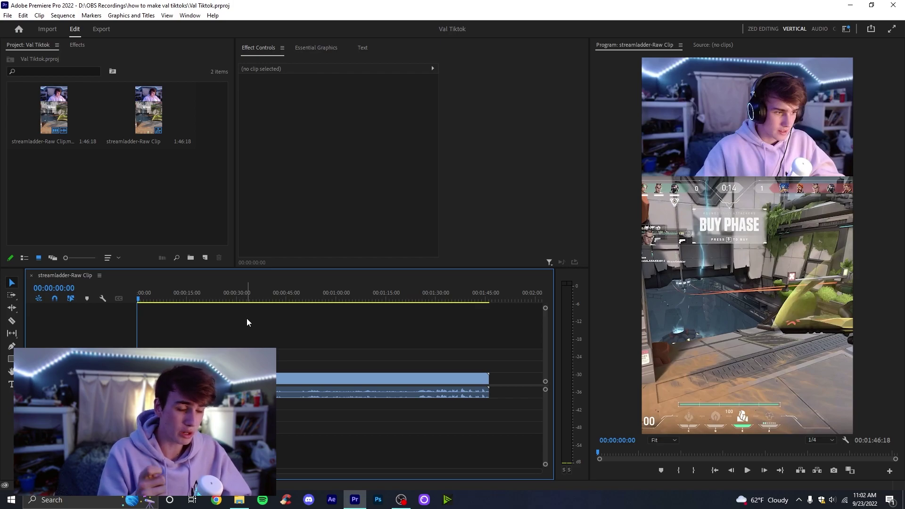
- Split the gameplay clip at 00:00:23:49, delete the section before the cut and close the gap it leaves
mouse_move(300, 472)
mouse_down()
mouse_move(283, 477)
mouse_move(296, 480)
mouse_up()
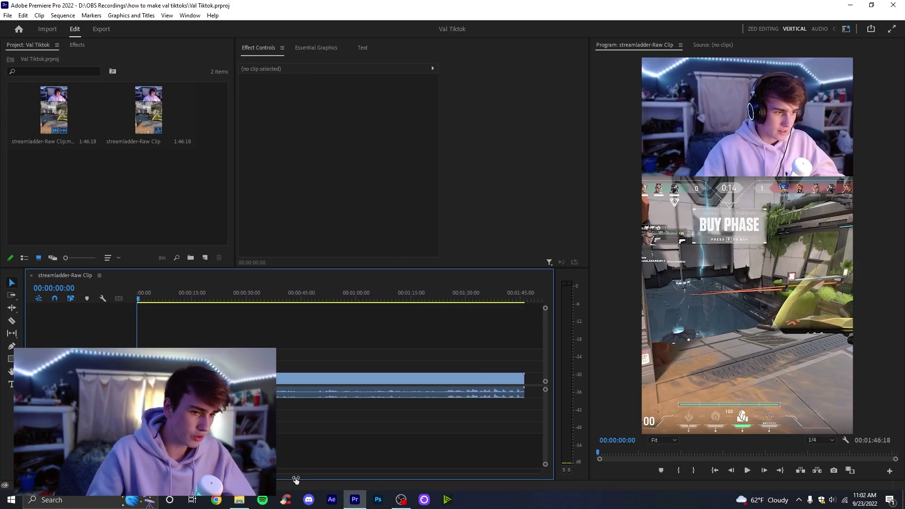
scroll(295, 480, up, 1)
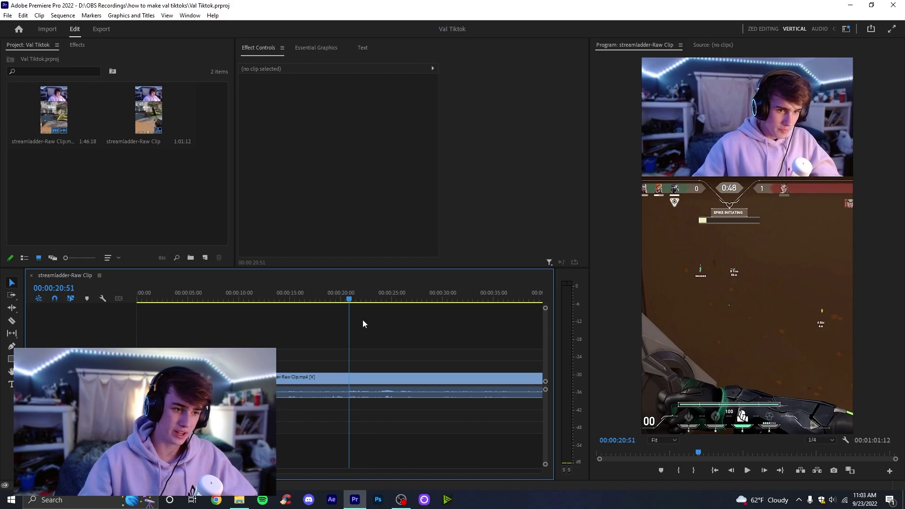
drag(352, 299, 355, 301)
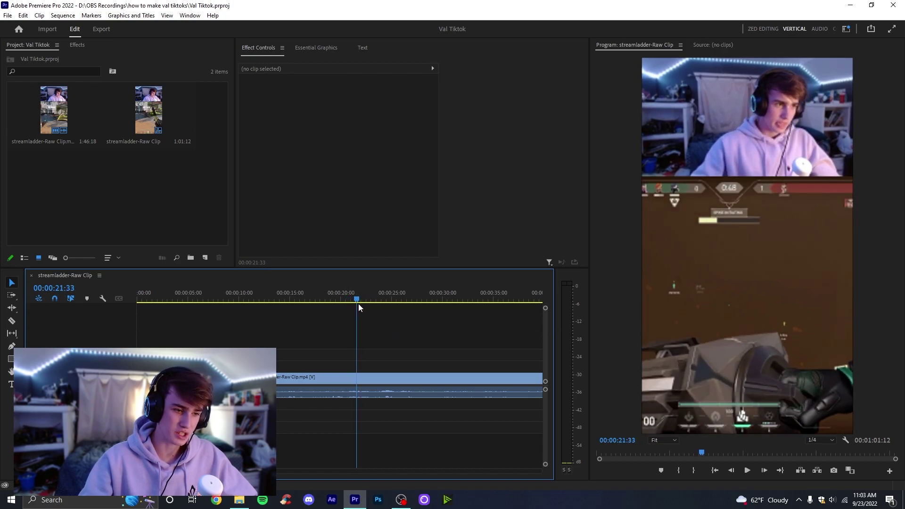
drag(358, 305, 382, 323)
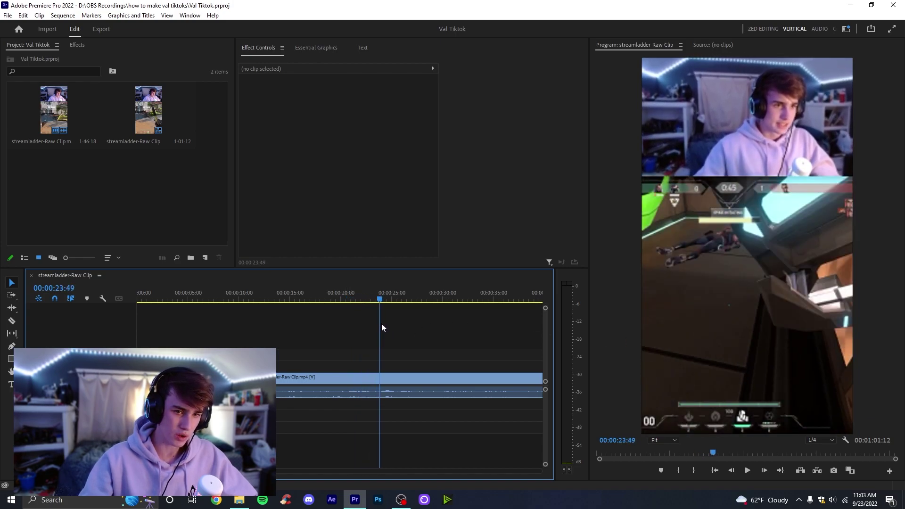
key(c)
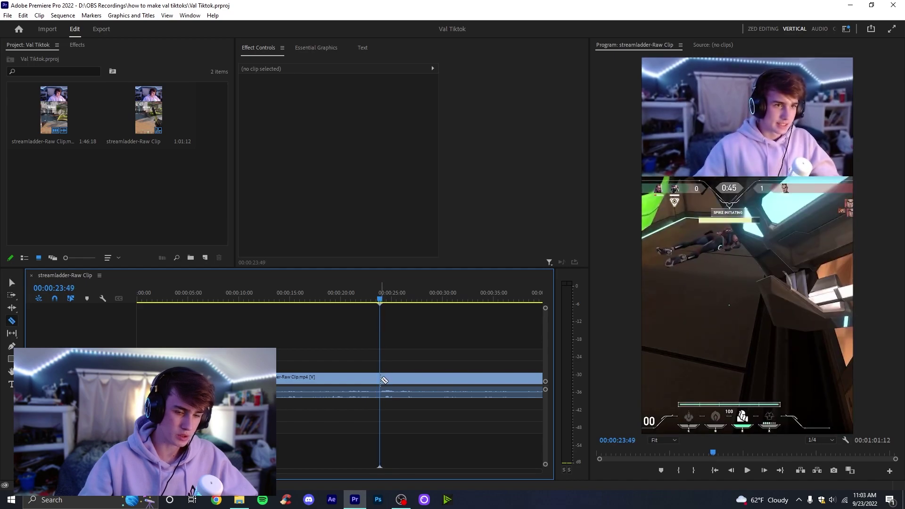
click(381, 380)
key(v)
click(339, 381)
key(Delete)
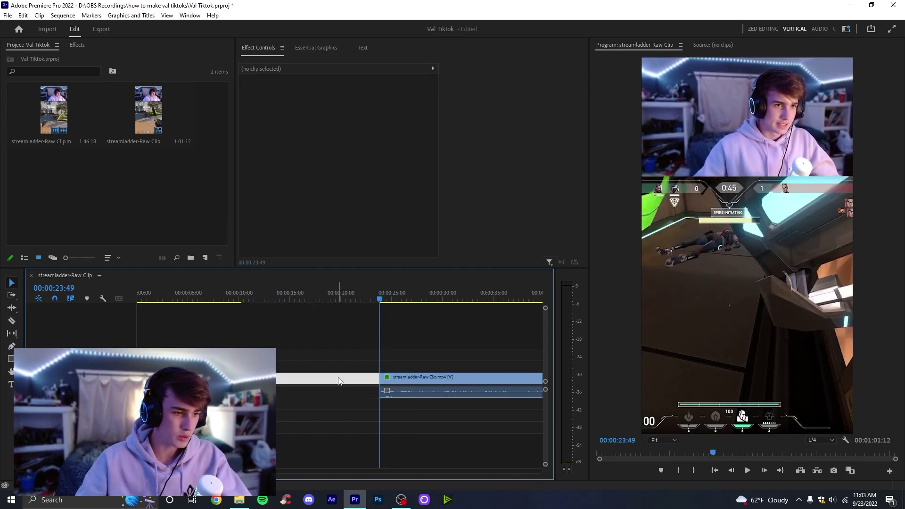
key(Delete)
key(Up)
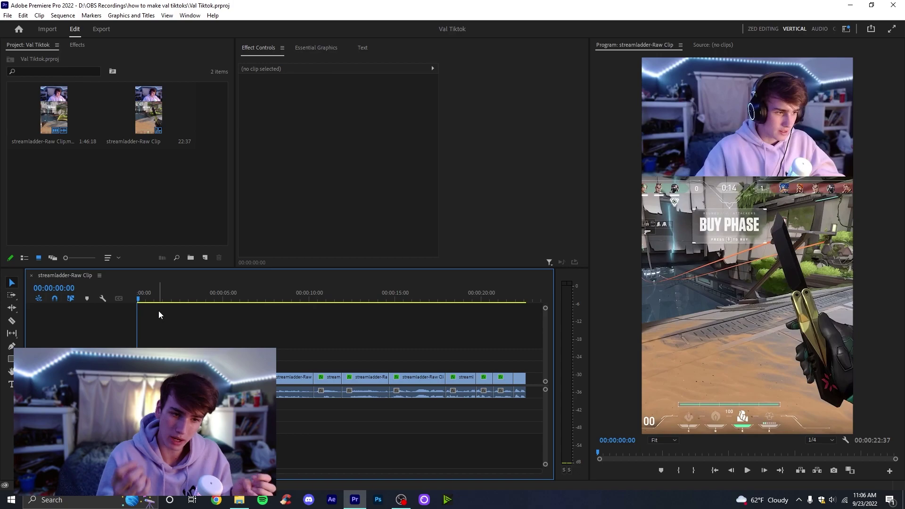
- Add a text graphic above the gameplay clips, extend it across the whole sequence and start splitting it into caption segments
key(t)
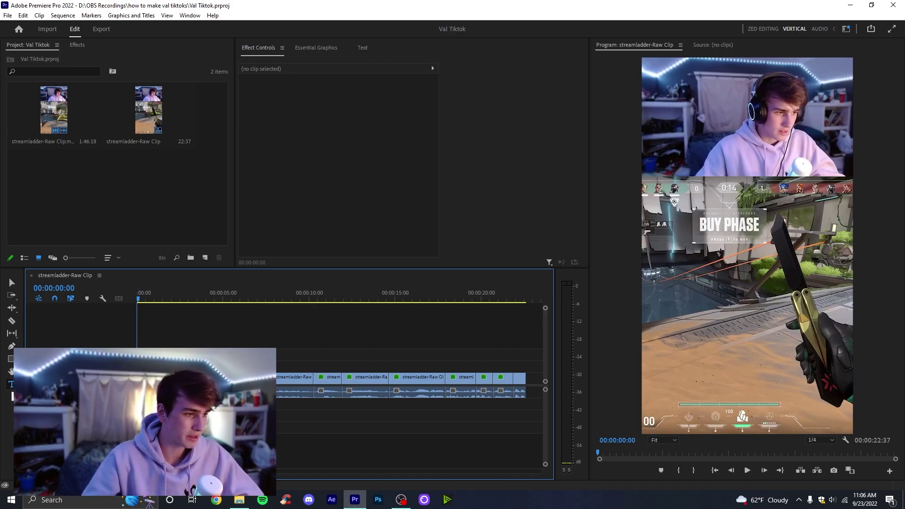
click(725, 309)
click(302, 365)
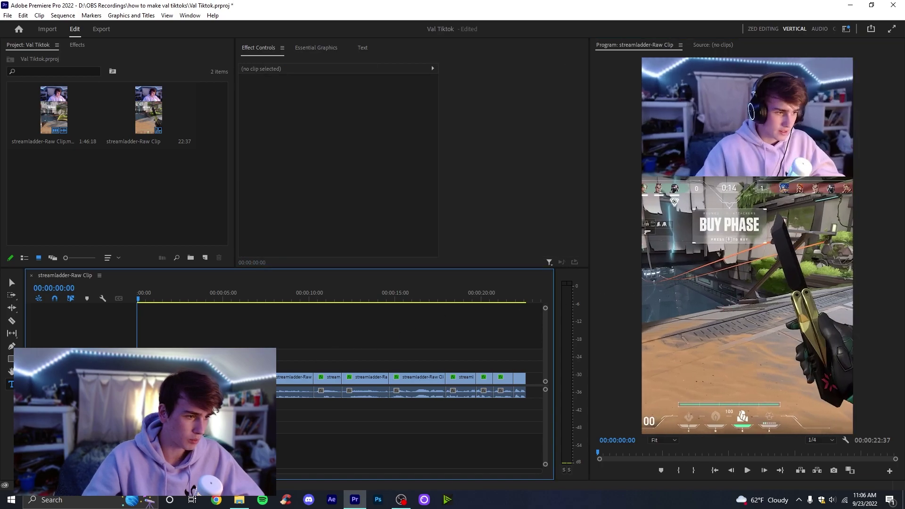
click(190, 366)
drag(221, 366, 525, 367)
key(backslash)
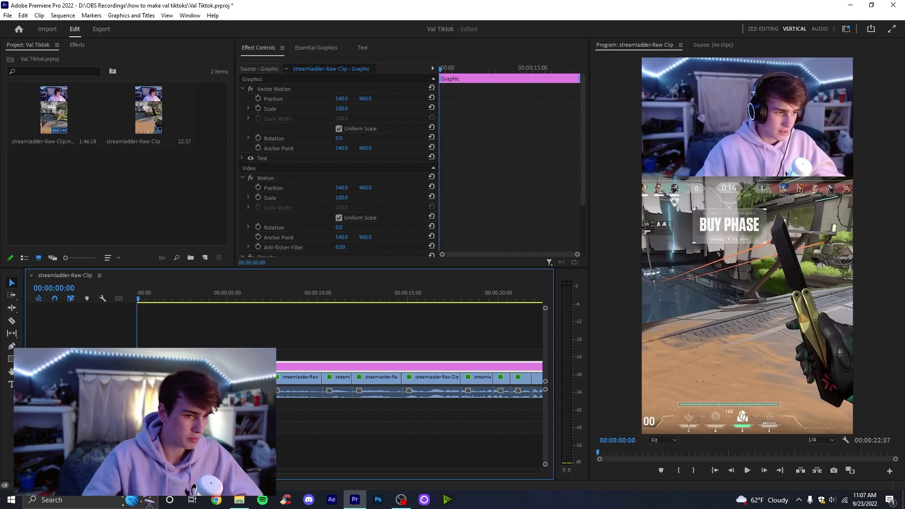
key(c)
drag(138, 297, 146, 297)
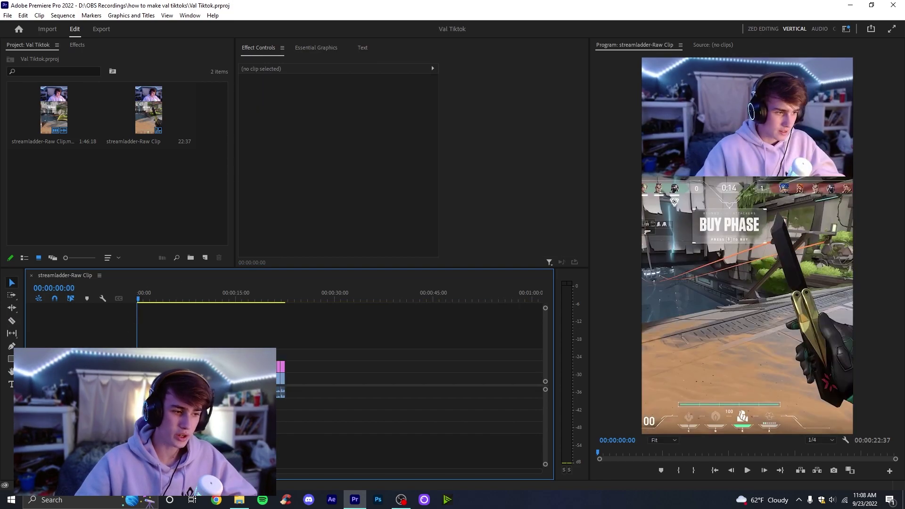
- Apply the TikTok Subtitles and Transform Preset 4 (stretch width) presets to all the caption graphics in the sequence
key(equal)
key(equal)
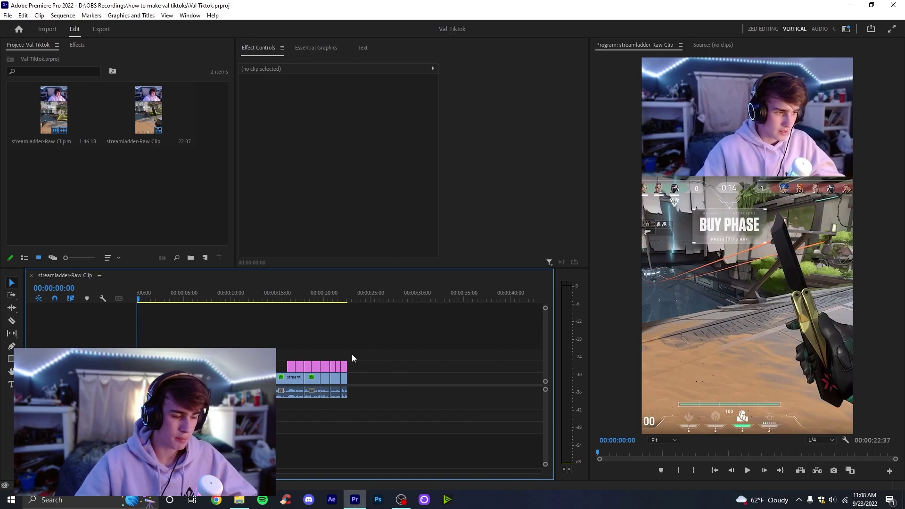
click(77, 45)
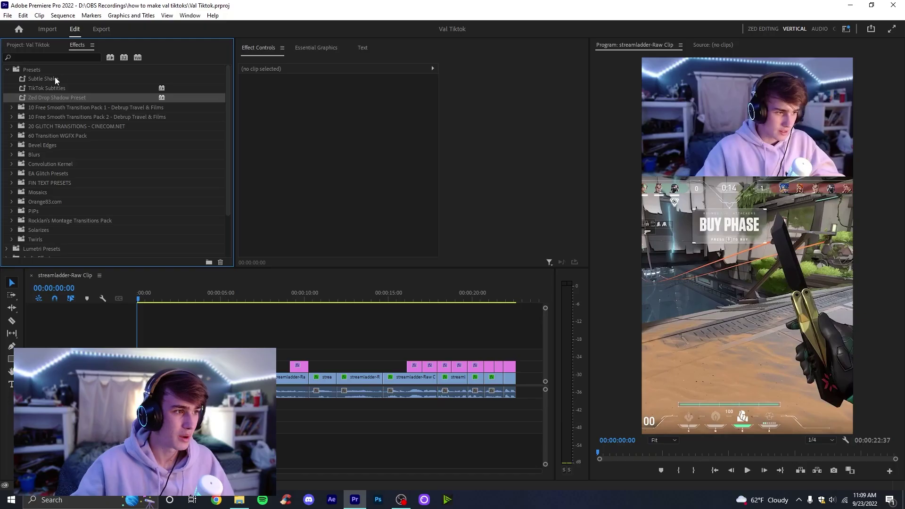
click(44, 69)
click(60, 96)
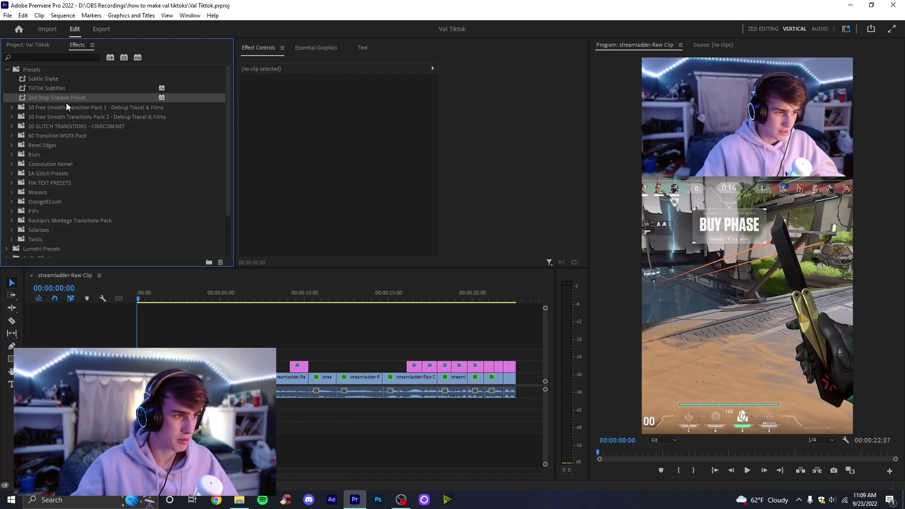
click(52, 87)
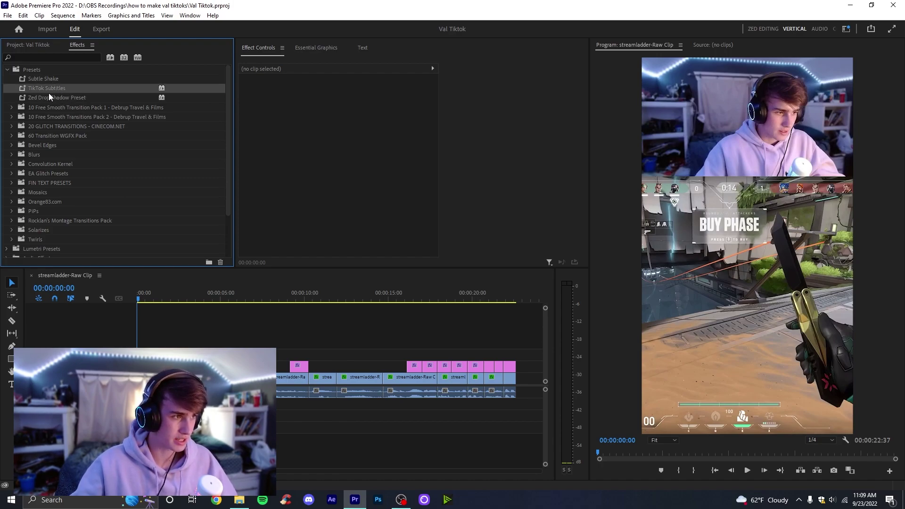
drag(524, 350, 201, 373)
drag(46, 88, 172, 366)
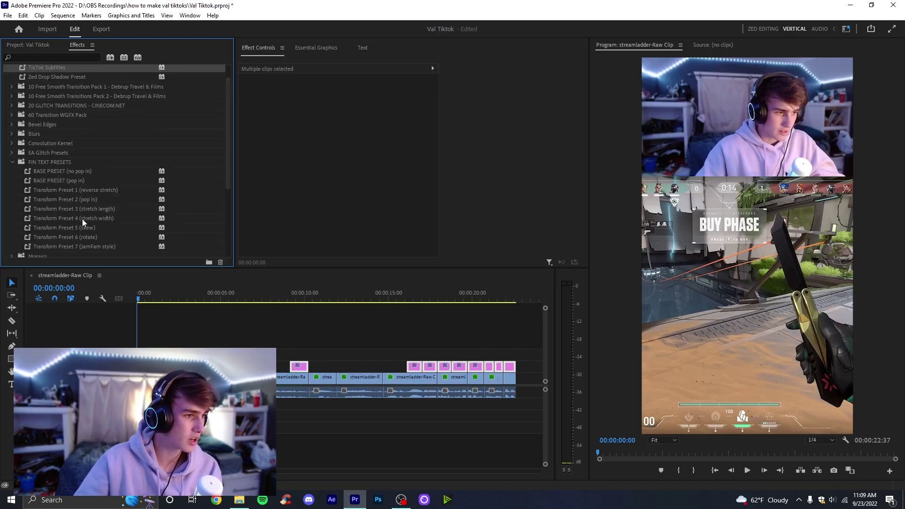
drag(82, 219, 82, 221)
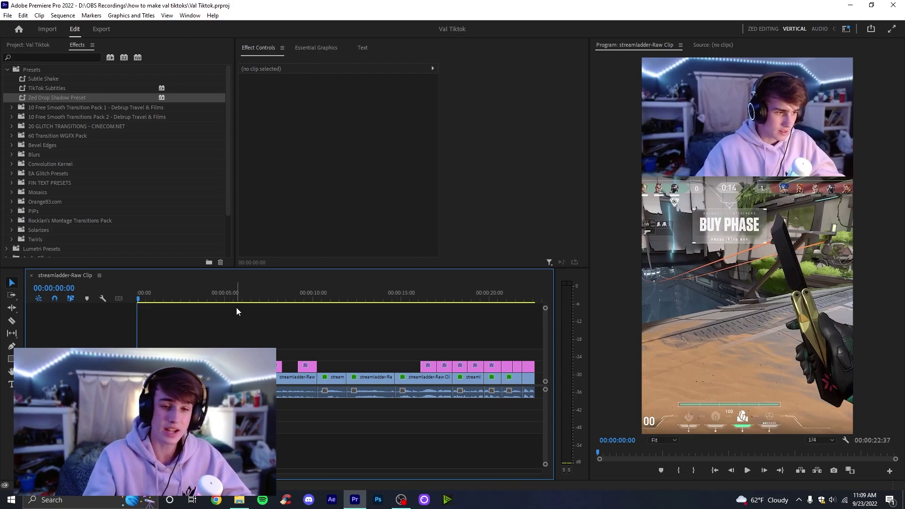
- Replace the text of the second caption, at 00:00:00:47, with "really wants a"
key(=)
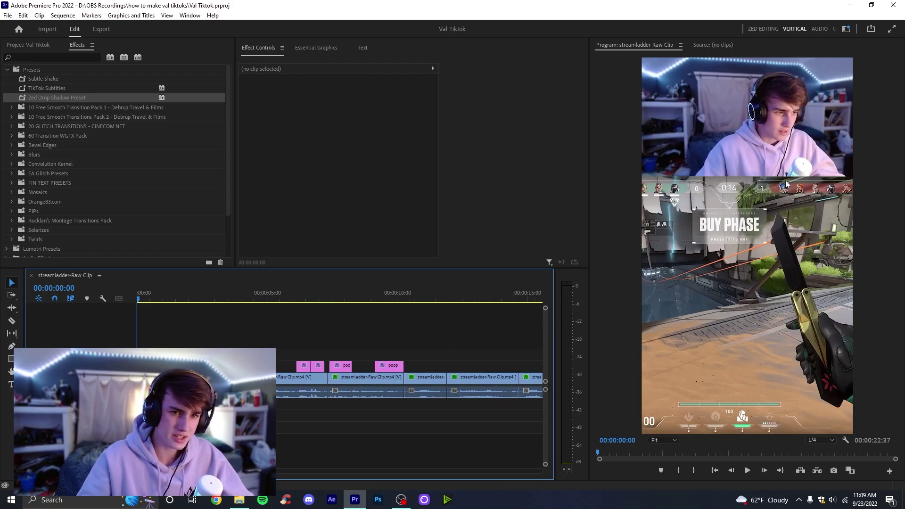
key(space)
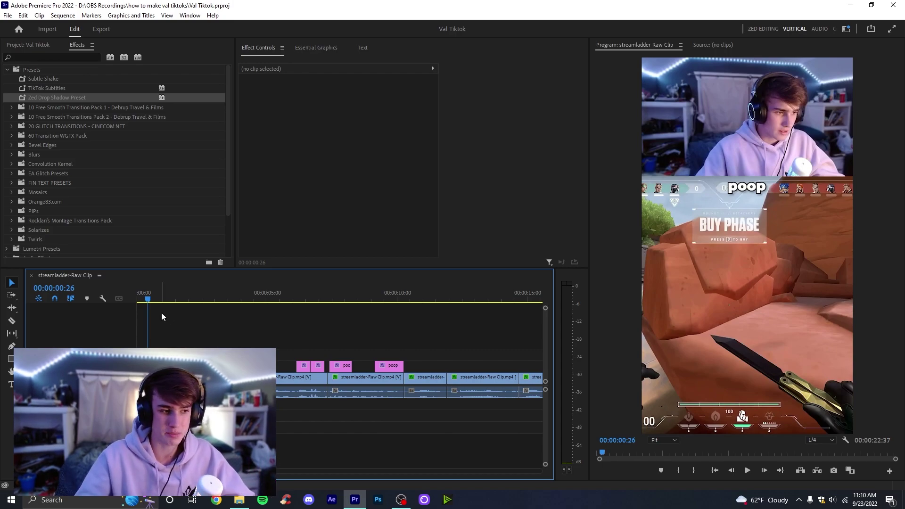
click(150, 299)
key(t)
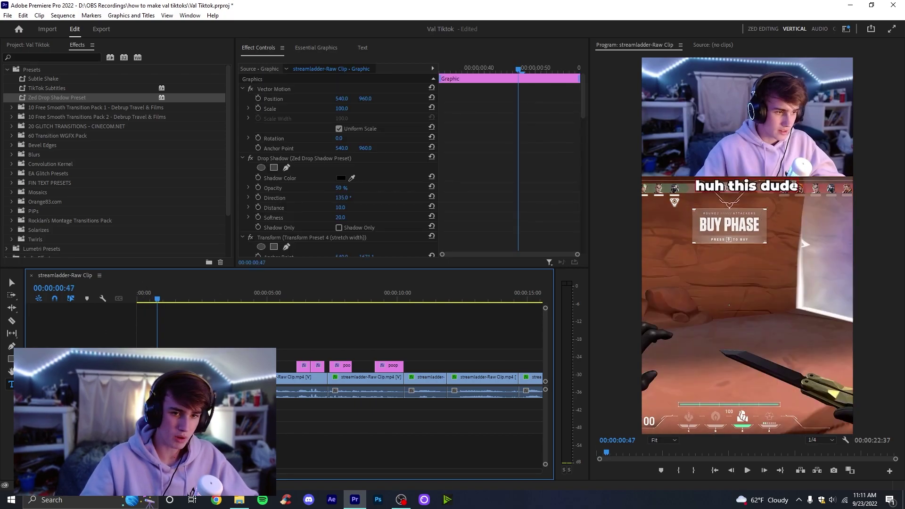
click(795, 185)
key(ctrl+a)
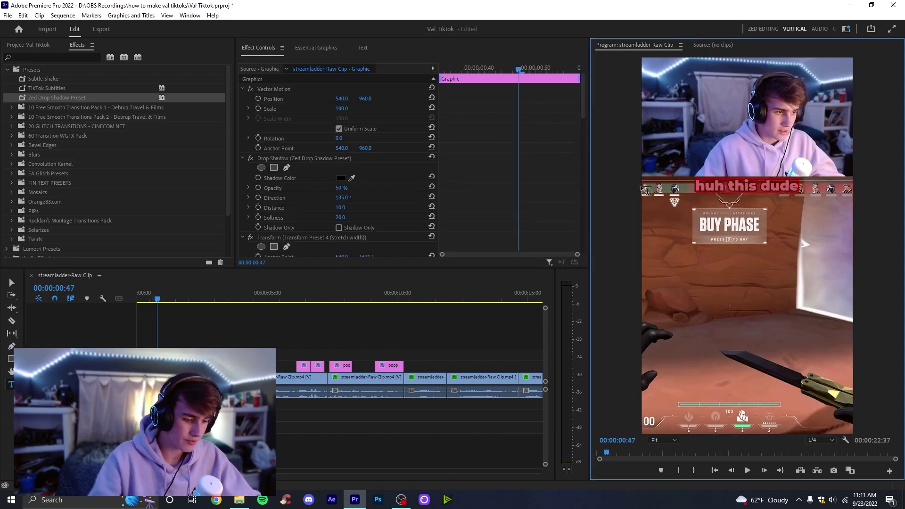
text(really wan)
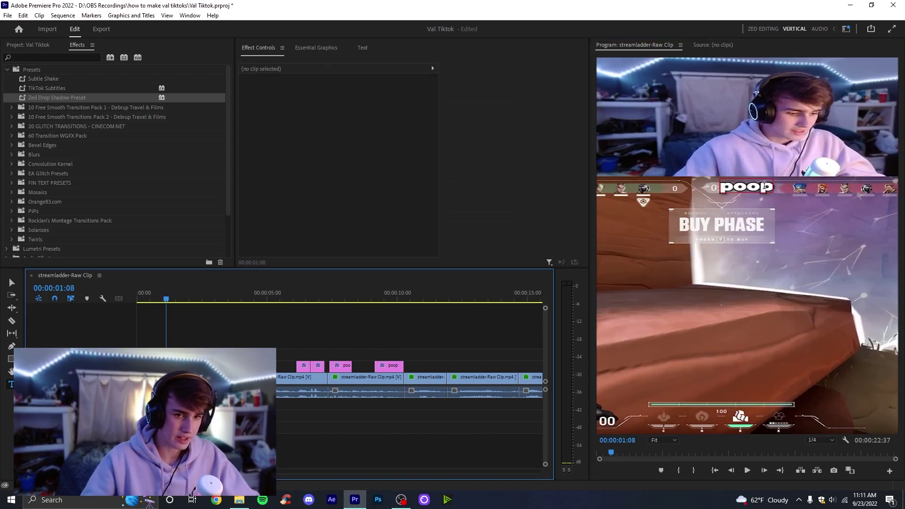
- Replace the placeholder caption at 00:00:01:08 with "knife fight" and save the project
double_click(764, 186)
text(knife fight)
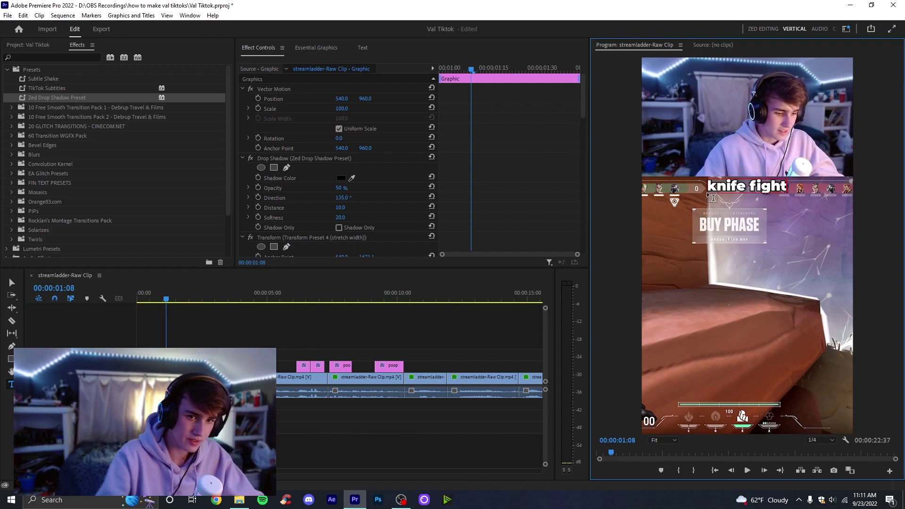
click(211, 339)
key(ctrl+s)
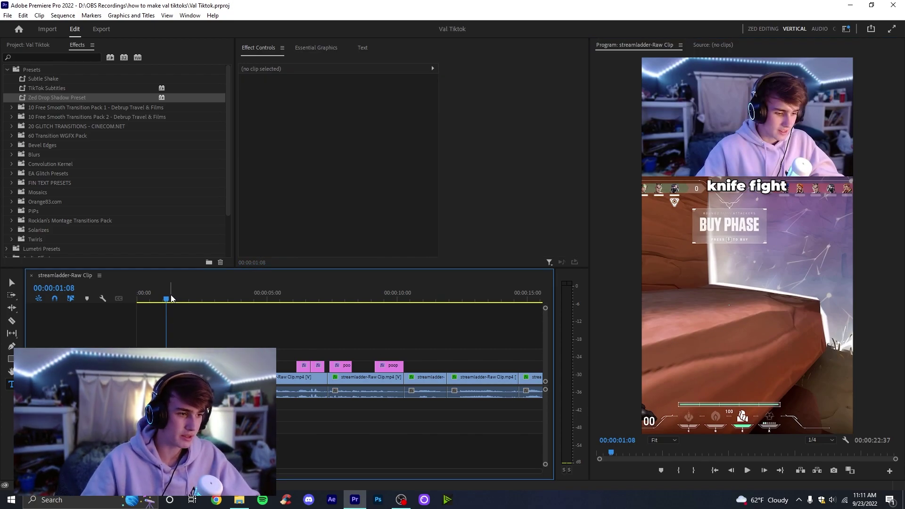
drag(169, 299, 158, 302)
click(150, 302)
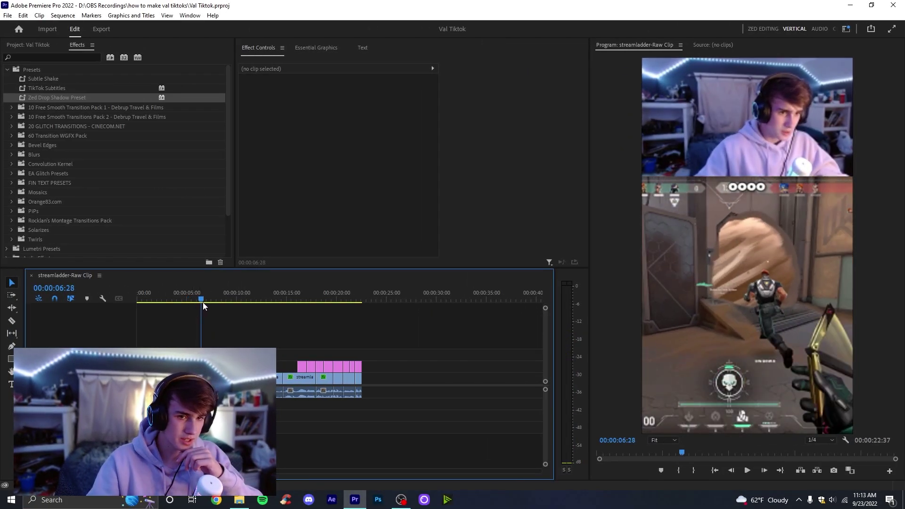
- Set the stroke color of the "huh this dude" caption at the start of the sequence to blue, 003EF1
drag(211, 329, 136, 330)
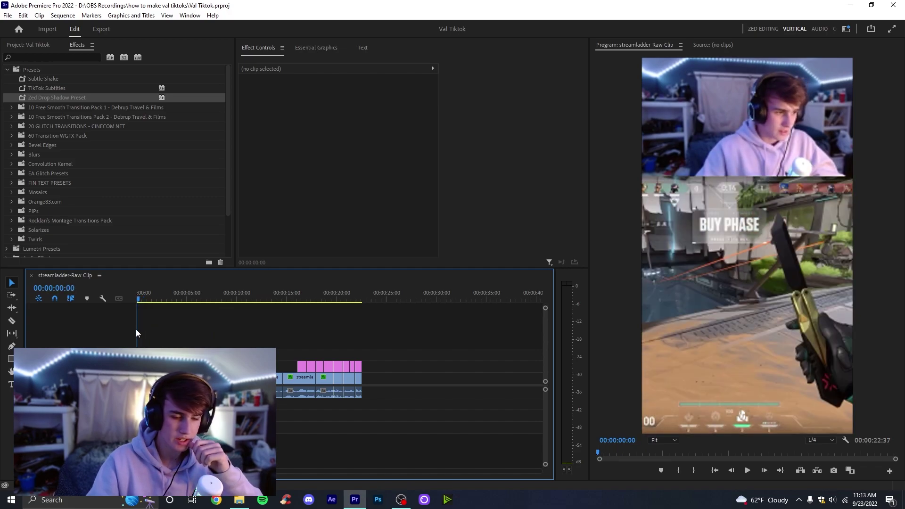
click(141, 330)
click(141, 366)
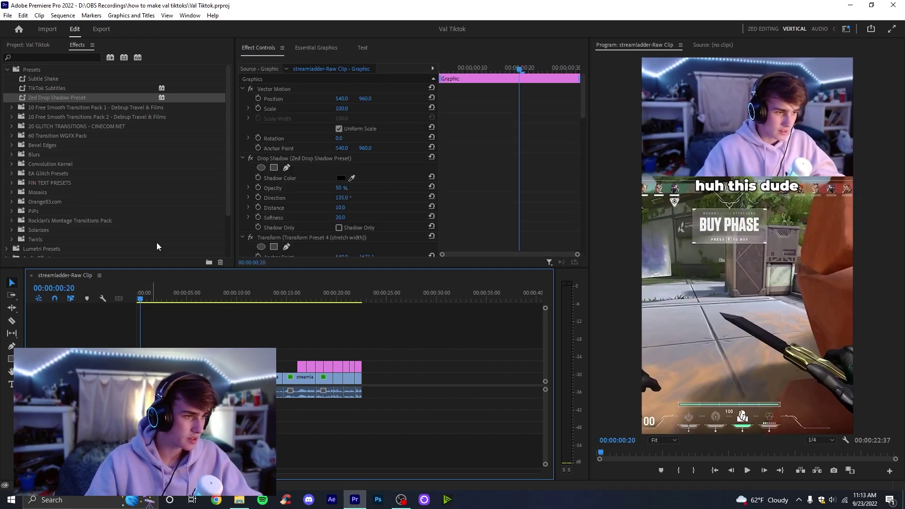
key(shift+1)
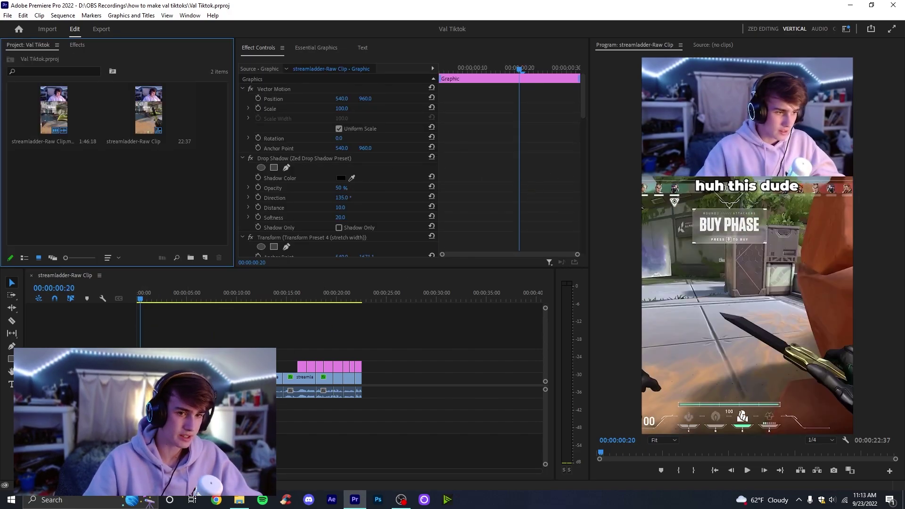
key(shift+3)
key(=)
key(t)
drag(797, 185, 698, 187)
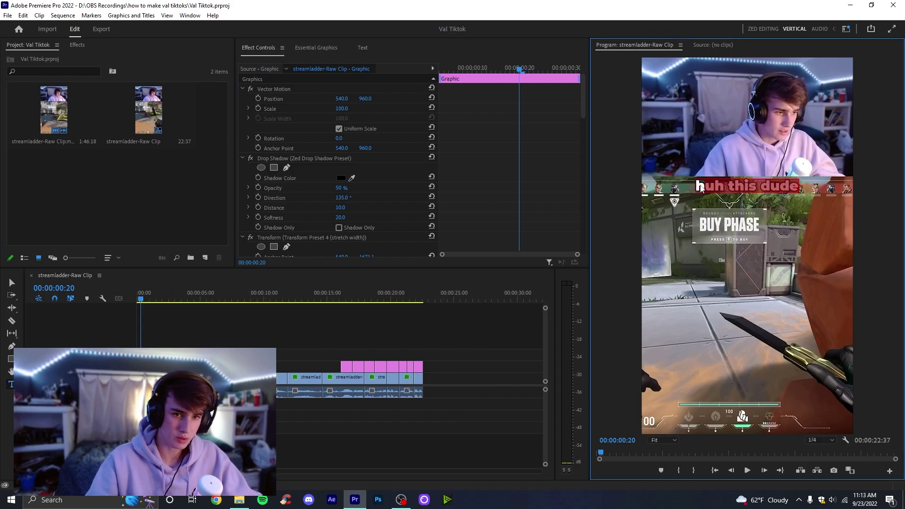
drag(582, 89, 504, 171)
click(283, 162)
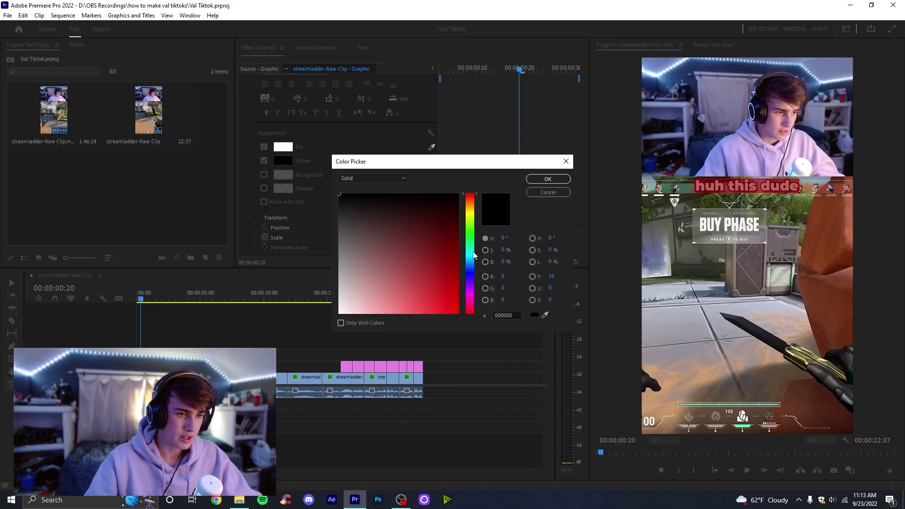
mouse_move(432, 268)
mouse_down()
mouse_move(459, 263)
mouse_move(441, 255)
mouse_move(449, 263)
mouse_up()
key(Return)
- Copy the hex code of the first caption's blue stroke and set the "really wants a" caption's stroke to 003EF1
click(283, 172)
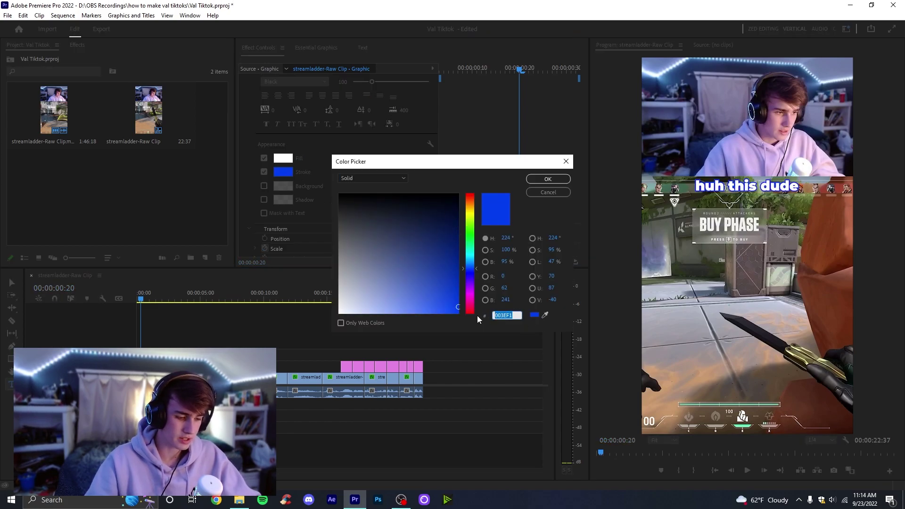
click(547, 192)
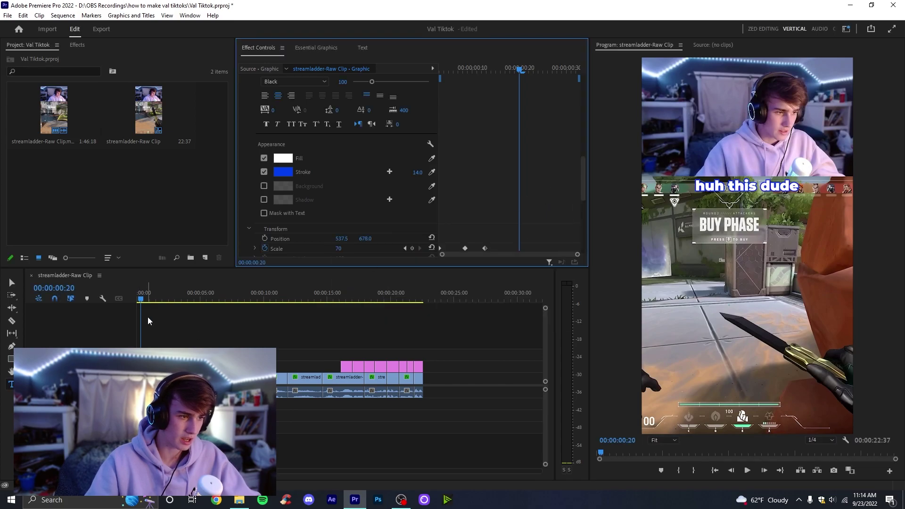
click(147, 317)
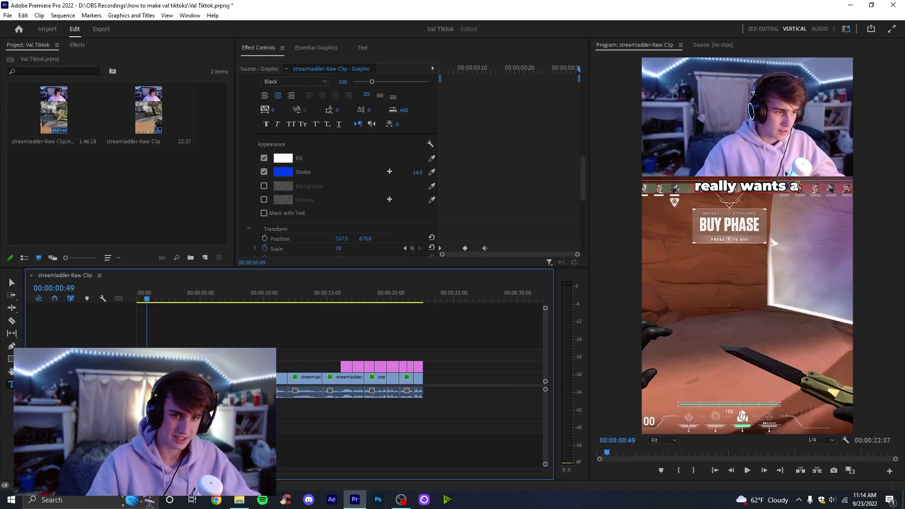
drag(798, 185, 673, 183)
scroll(442, 199, down, 5)
click(284, 163)
click(507, 315)
text(003EF1)
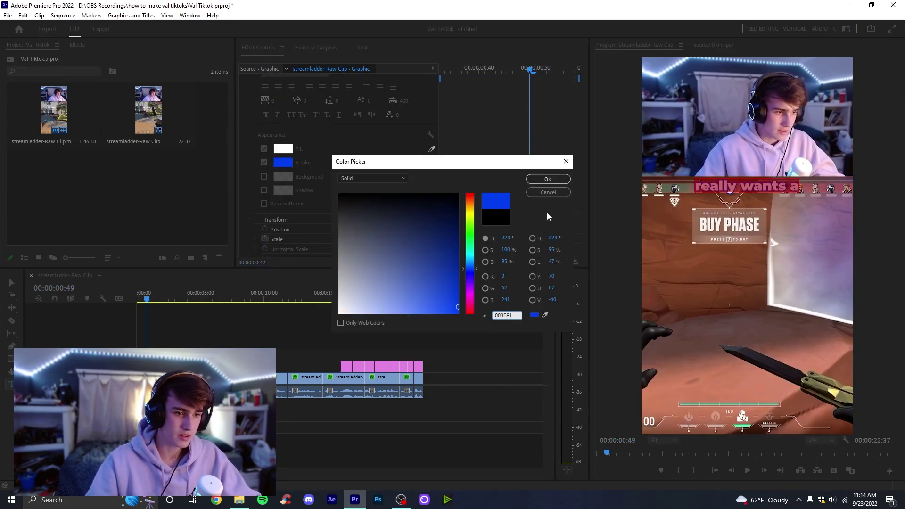
click(548, 180)
key(space)
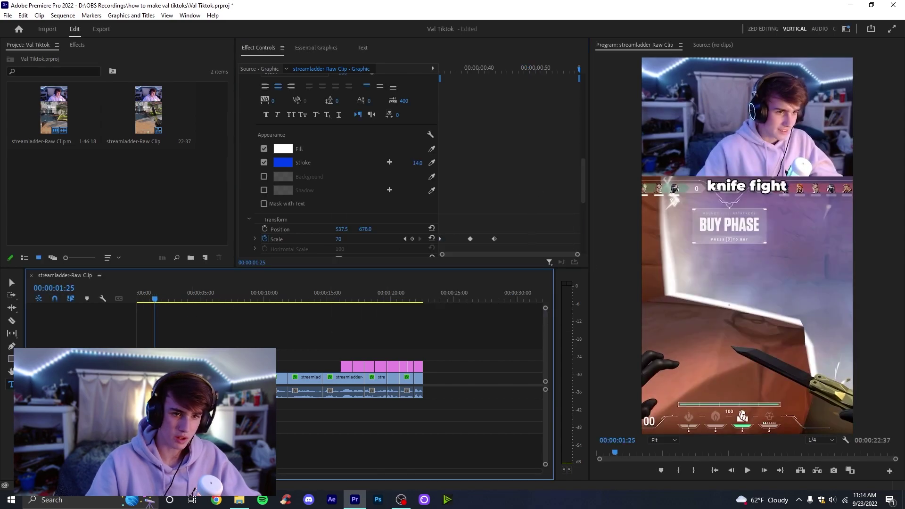
- Set the stroke color of the "that's fake" caption at 00:00:22:08 to the copied blue, 003EF1, and save the project
drag(709, 184, 792, 186)
scroll(493, 217, down, 7)
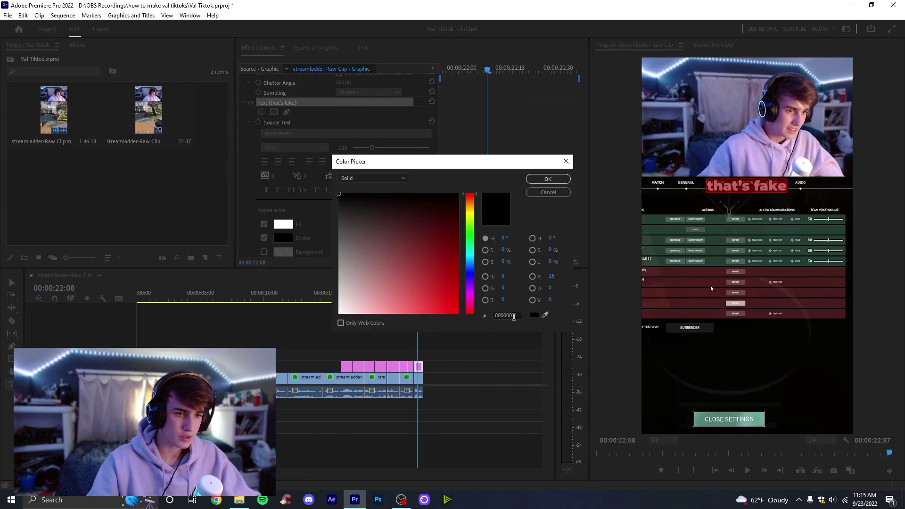
click(514, 317)
key(ctrl+v)
click(548, 180)
key(v)
click(474, 418)
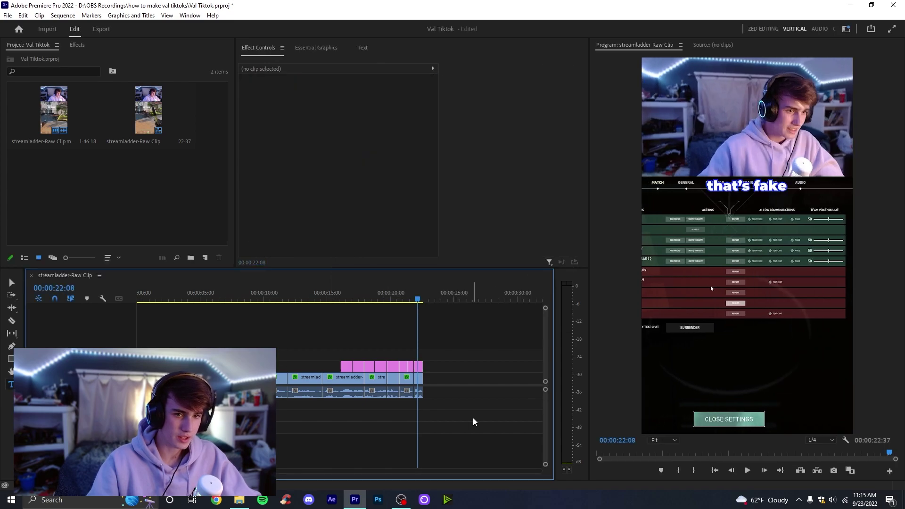
key(ctrl+s)
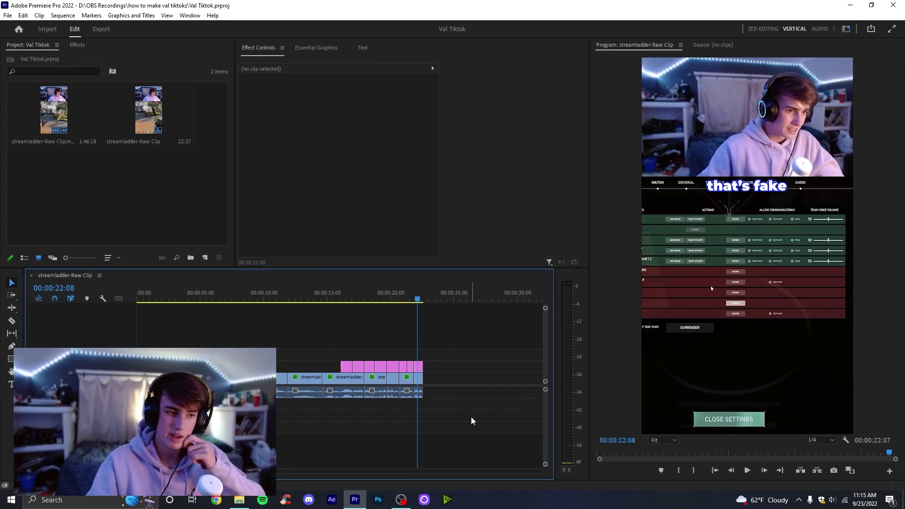
- Open the export settings for the finished sequence and enable Use Maximum Render Quality in the additional video settings
click(413, 299)
drag(413, 301, 358, 314)
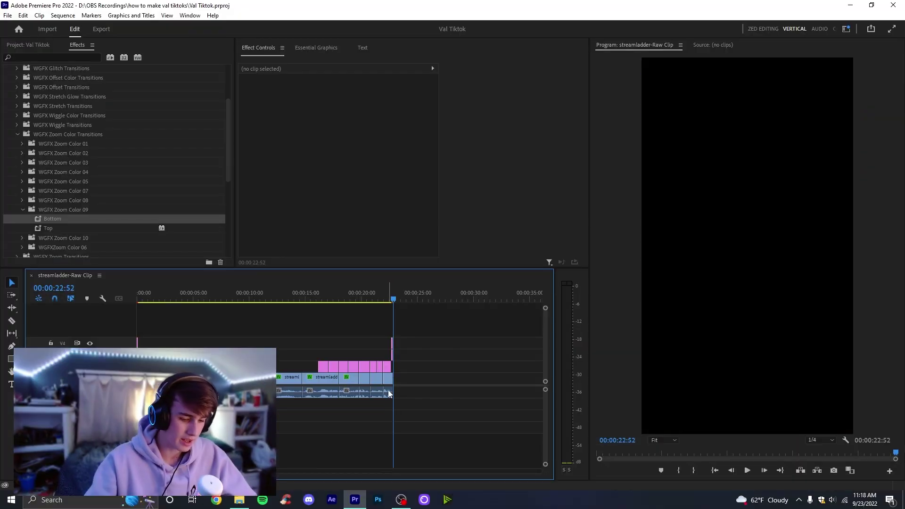
click(309, 319)
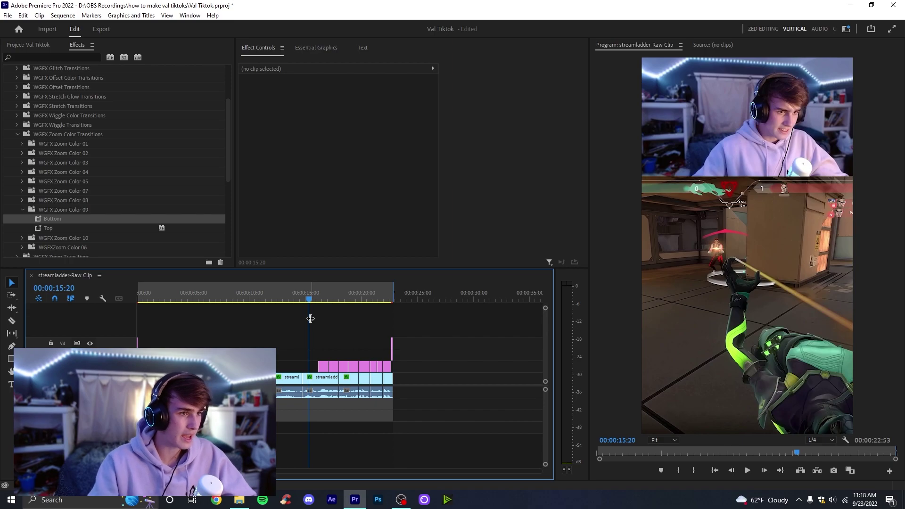
key(ctrl+m)
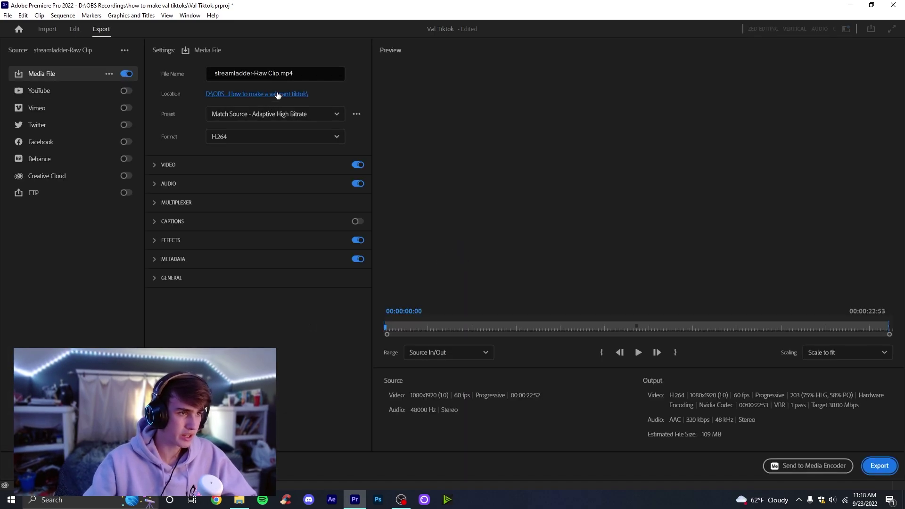
click(165, 166)
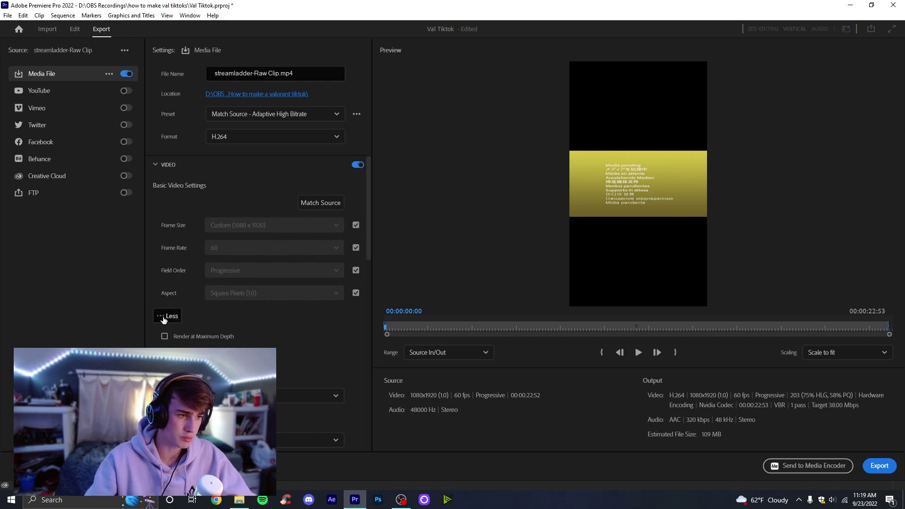
click(170, 316)
scroll(182, 229, down, 3)
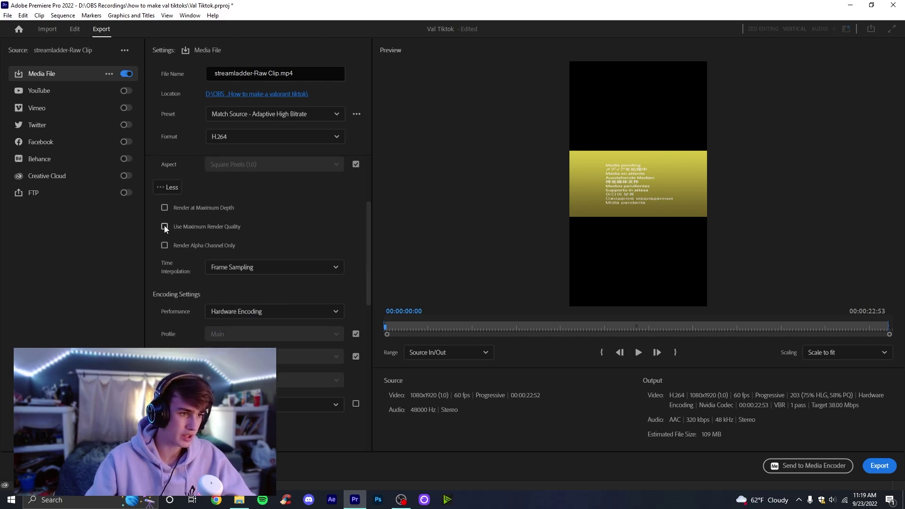
click(164, 226)
- Set the target bitrate of the video export to 50 Mbps
drag(366, 225, 371, 348)
click(343, 302)
text(50)
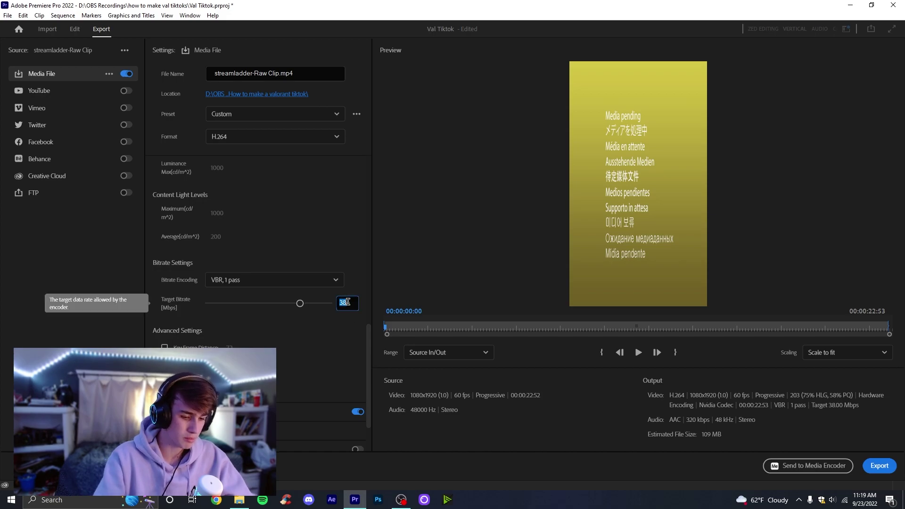
key(Return)
scroll(278, 260, up, 10)
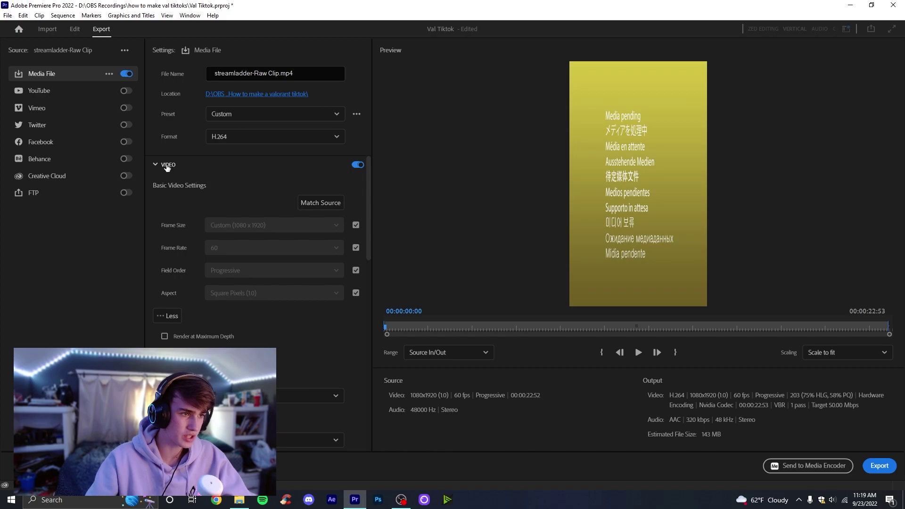
- Check the audio format, codec, sample rate and channel settings of the export
click(167, 166)
click(159, 188)
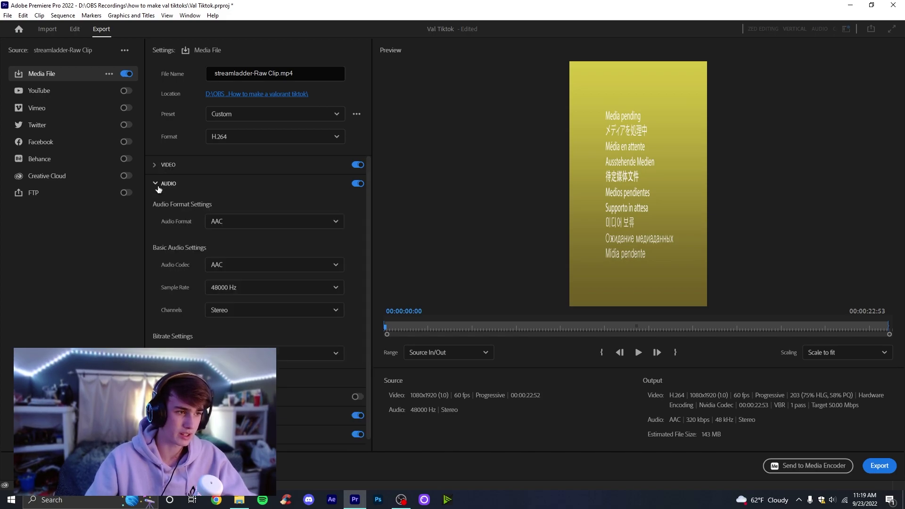
click(312, 183)
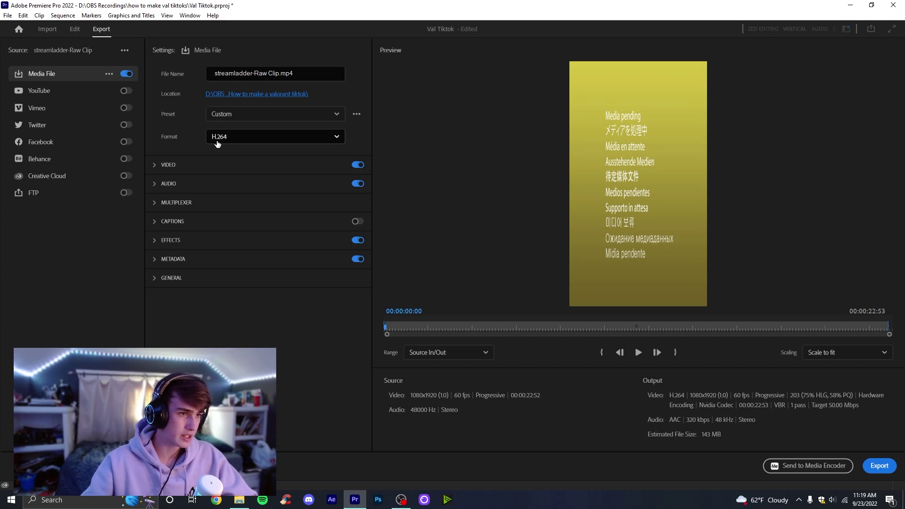
- Name the output file "Knife fight tiktok.mp4" in the How to make a valorant tiktok folder and export the video
click(260, 94)
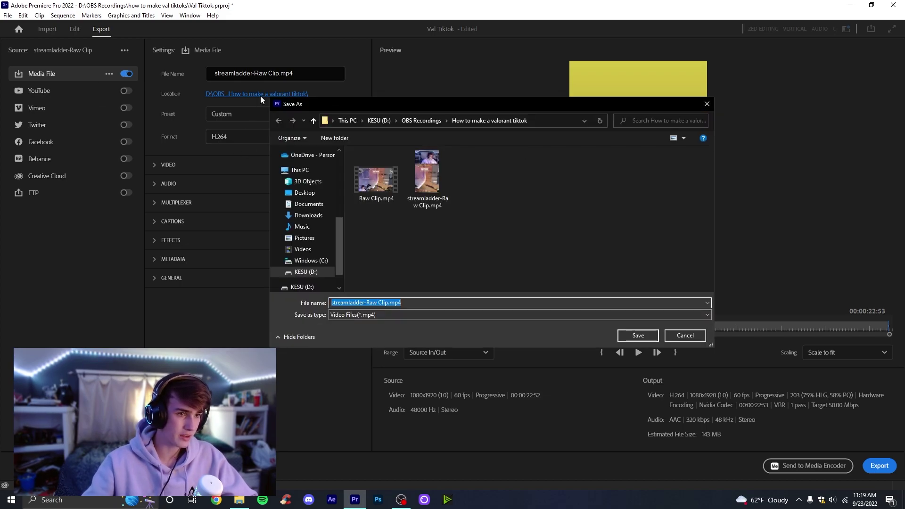
click(389, 303)
drag(387, 302, 331, 303)
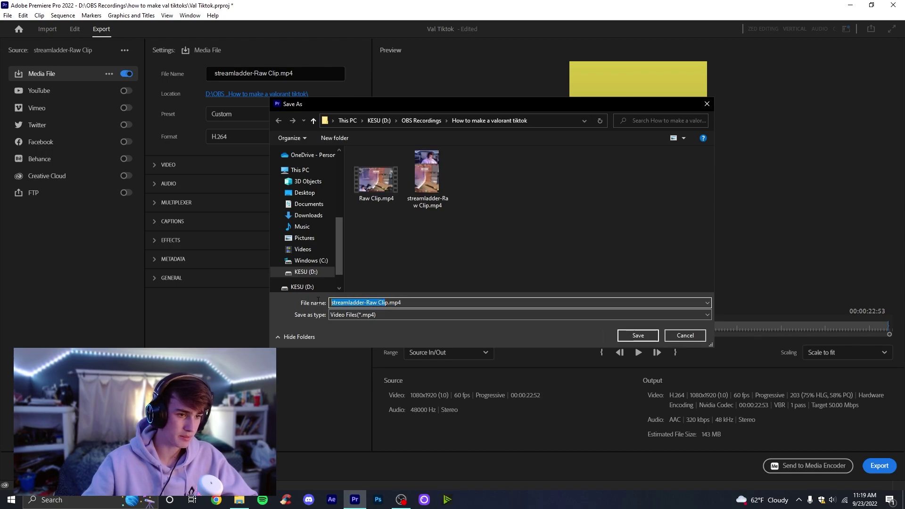
text(Knife fight tiktok)
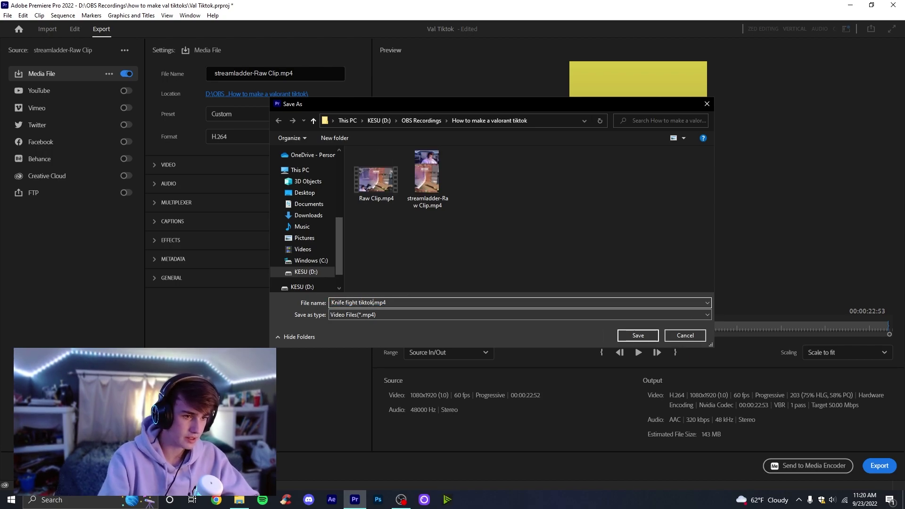
key(Return)
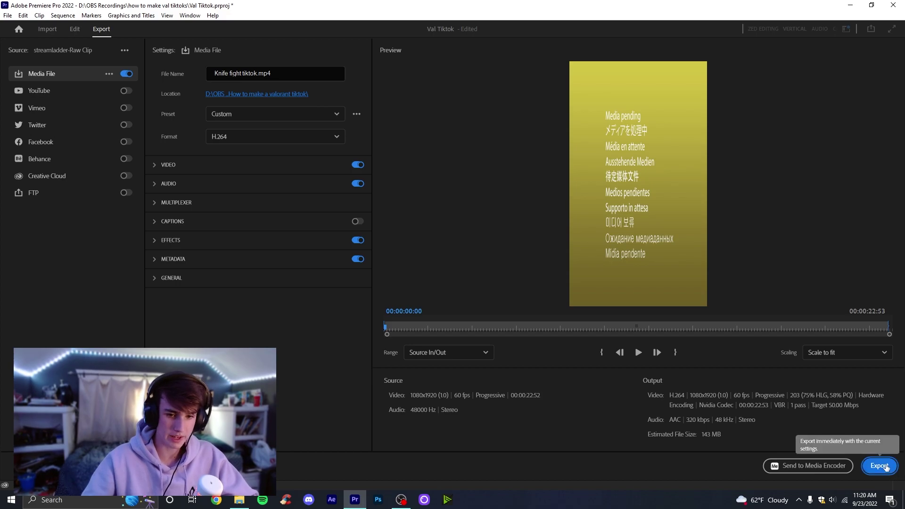
click(880, 466)
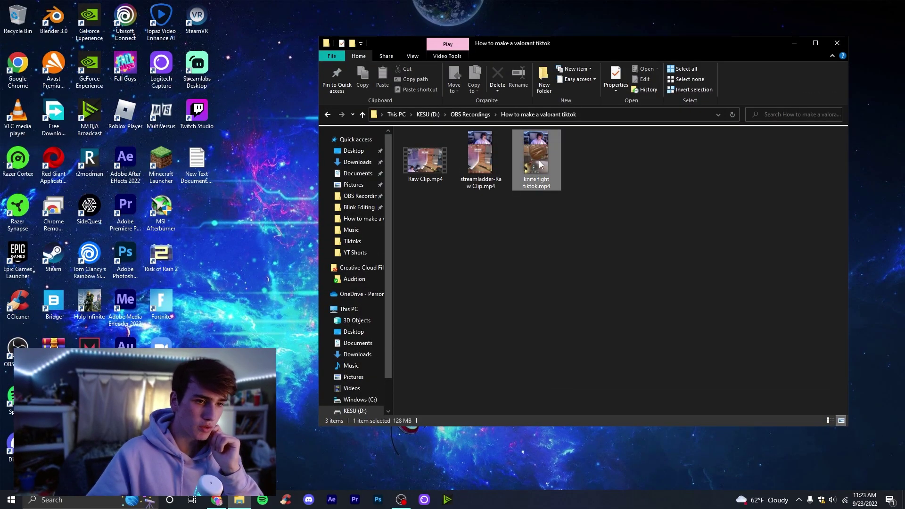
- Preview the exported knife fight tiktok.mp4 from its folder and upload the file to My Drive in Google Drive
double_click(540, 165)
click(843, 80)
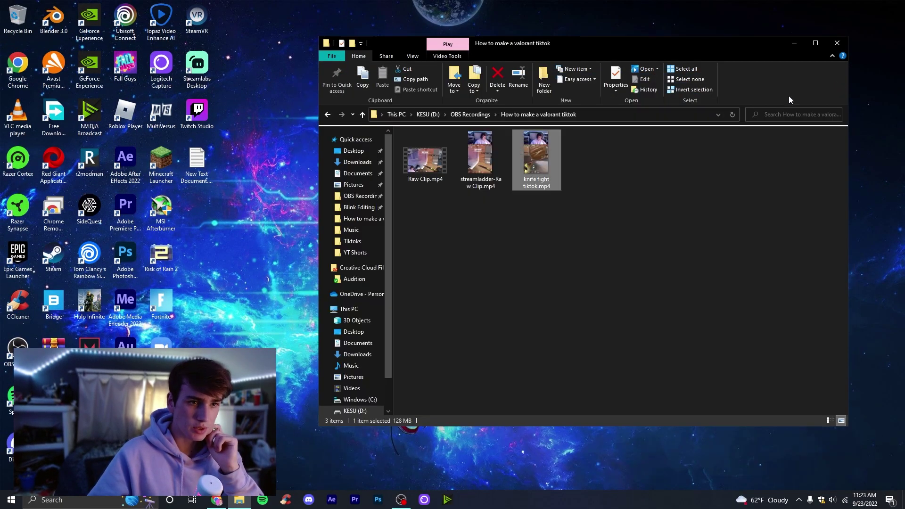
click(218, 500)
key(alt+Tab)
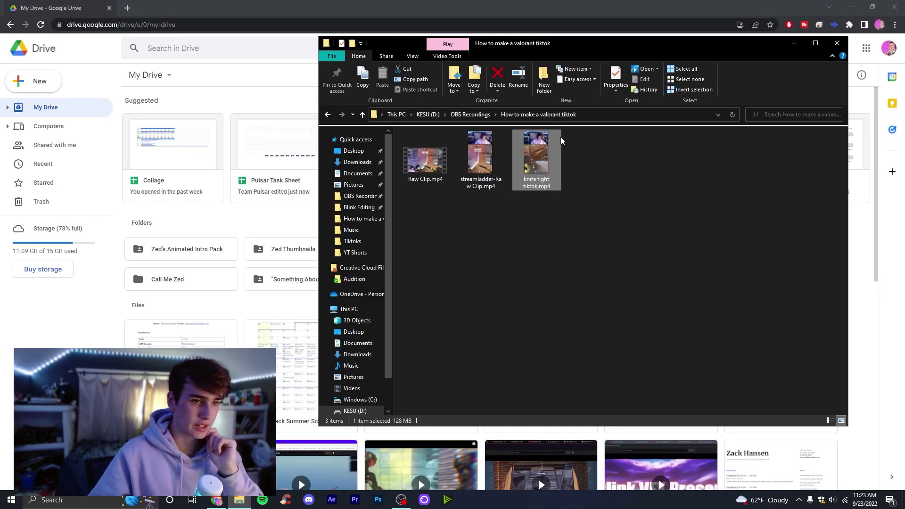
drag(545, 158, 168, 301)
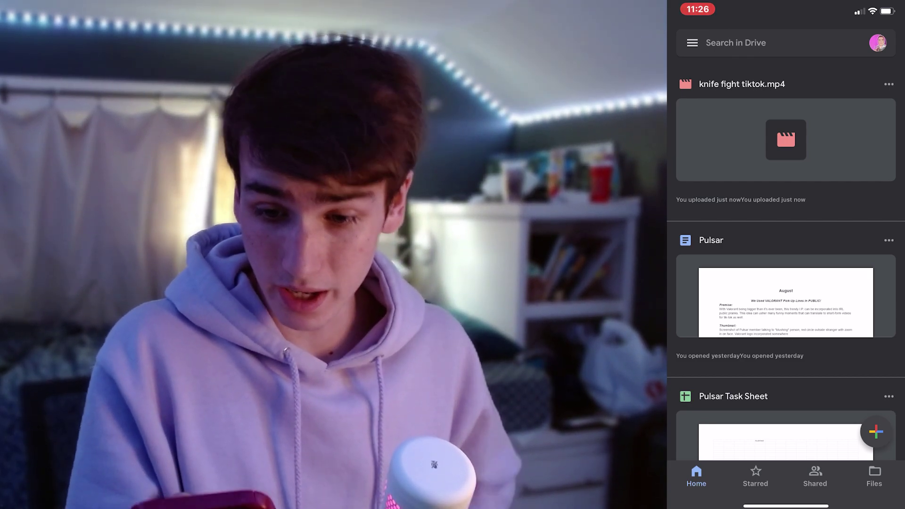
- Switch to Google Drive on the phone, open knife fight tiktok.mp4 and send a copy to save the video to the device
click(785, 140)
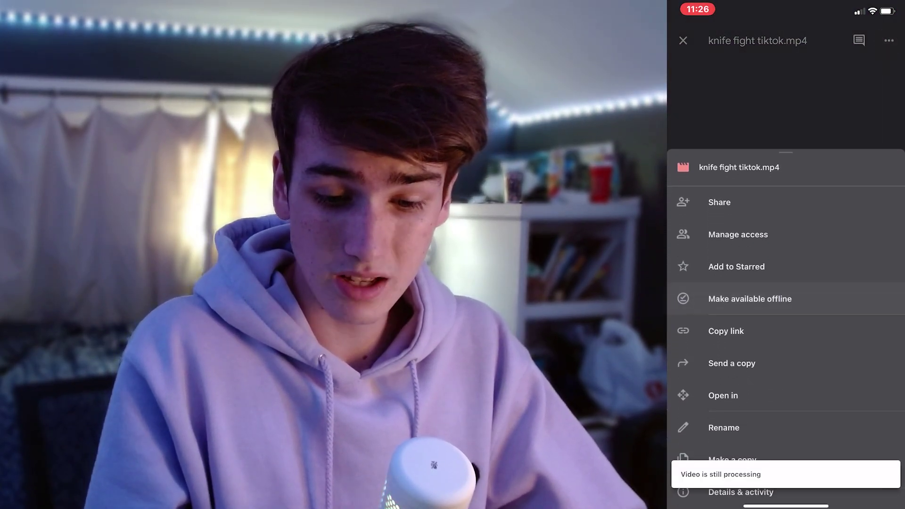
click(732, 363)
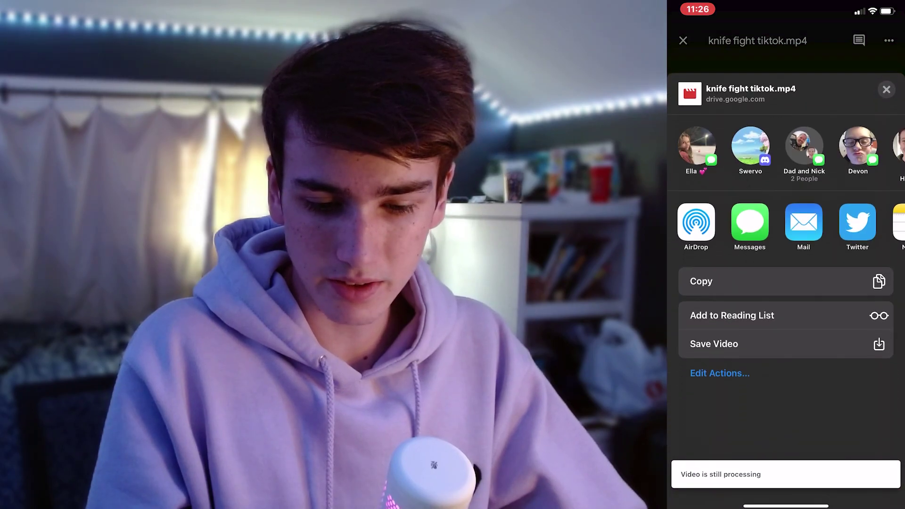
click(736, 301)
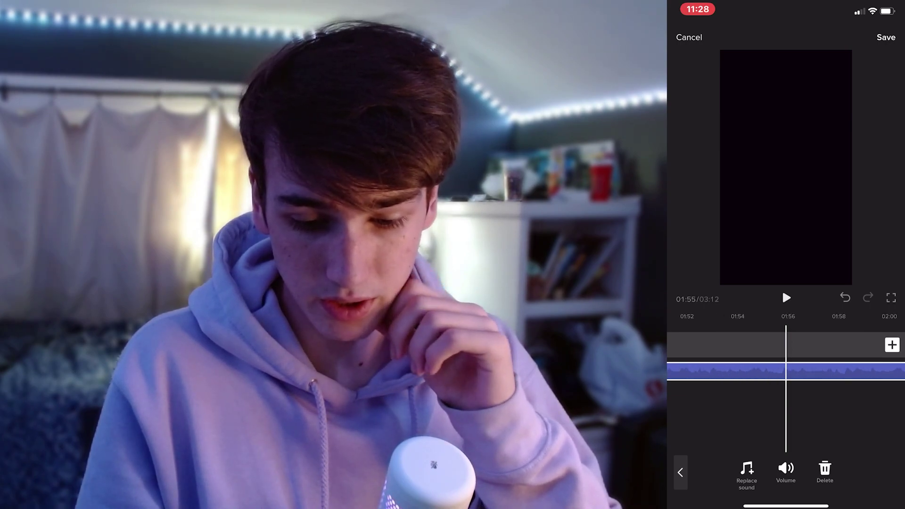
- In TikTok's editor, trim the Chill Vibes sound so it ends with the clip at 00:22
scroll(786, 354, right, 5)
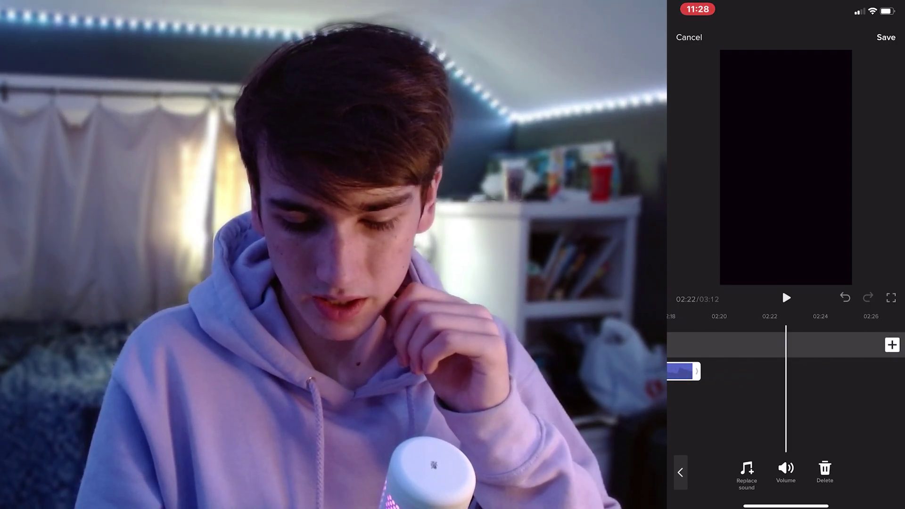
scroll(786, 353, left, 10)
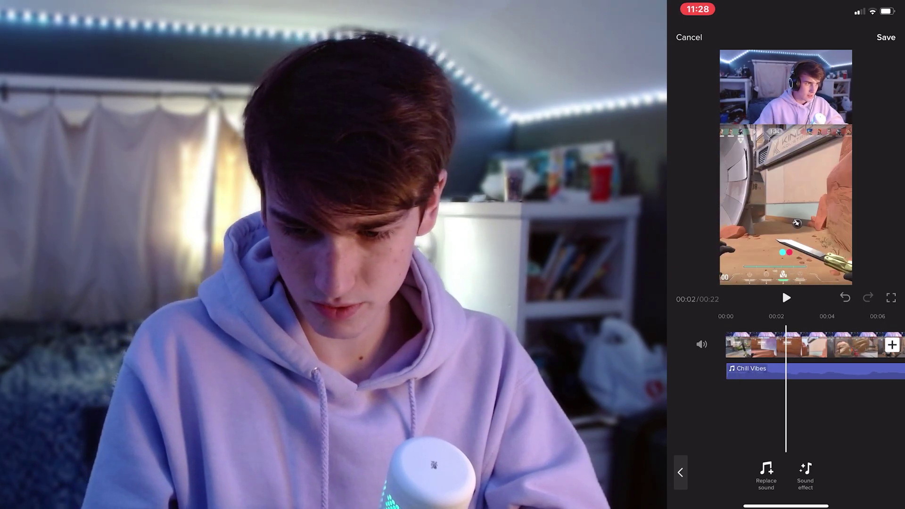
- Continue to the TikTok post settings, and open the cover selection and leave it without choosing a new cover
click(846, 480)
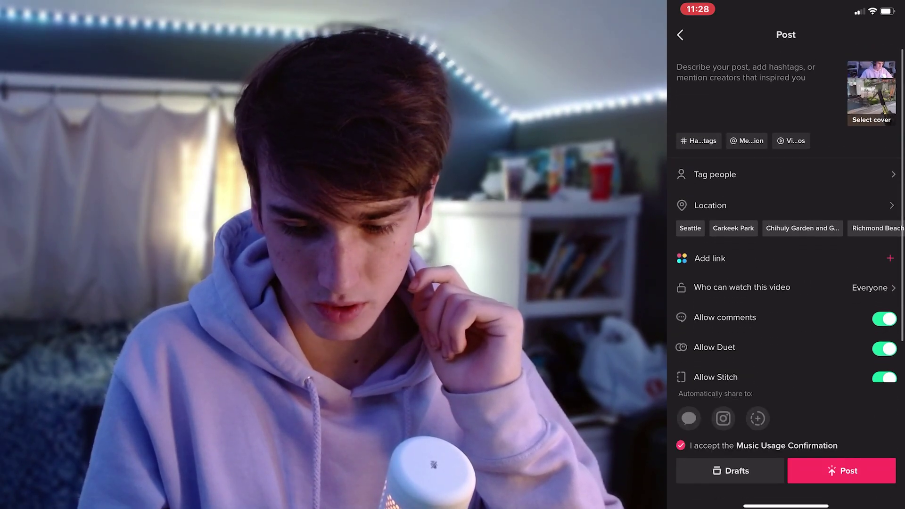
click(872, 114)
click(693, 36)
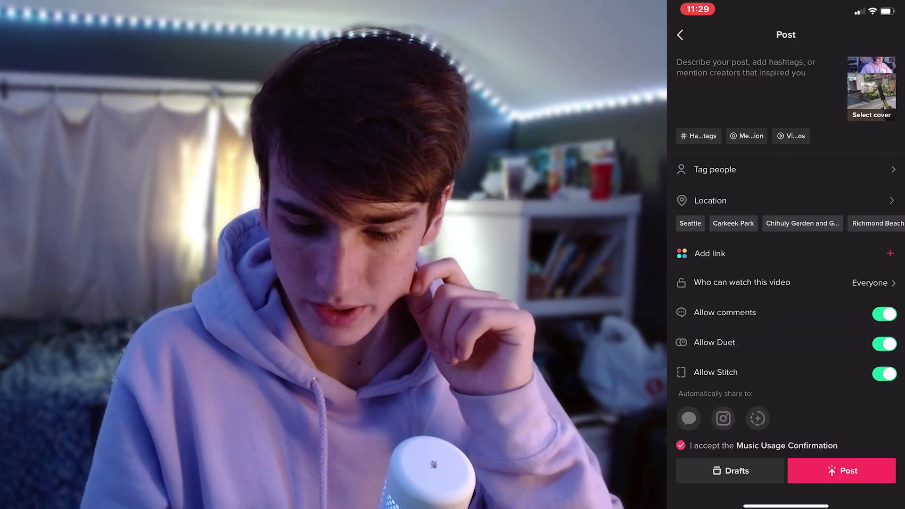